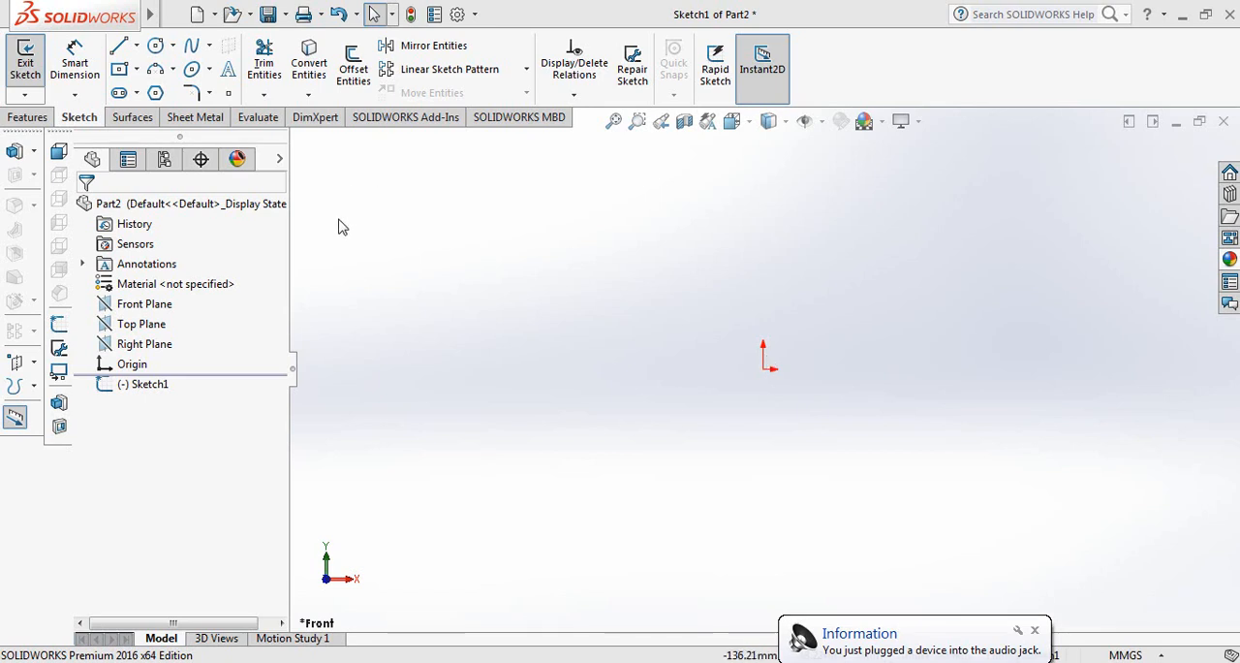
# Sketch a horizontal line about 50 mm long, starting at the origin and running in the positive X direction.
pyautogui.click(119, 47)
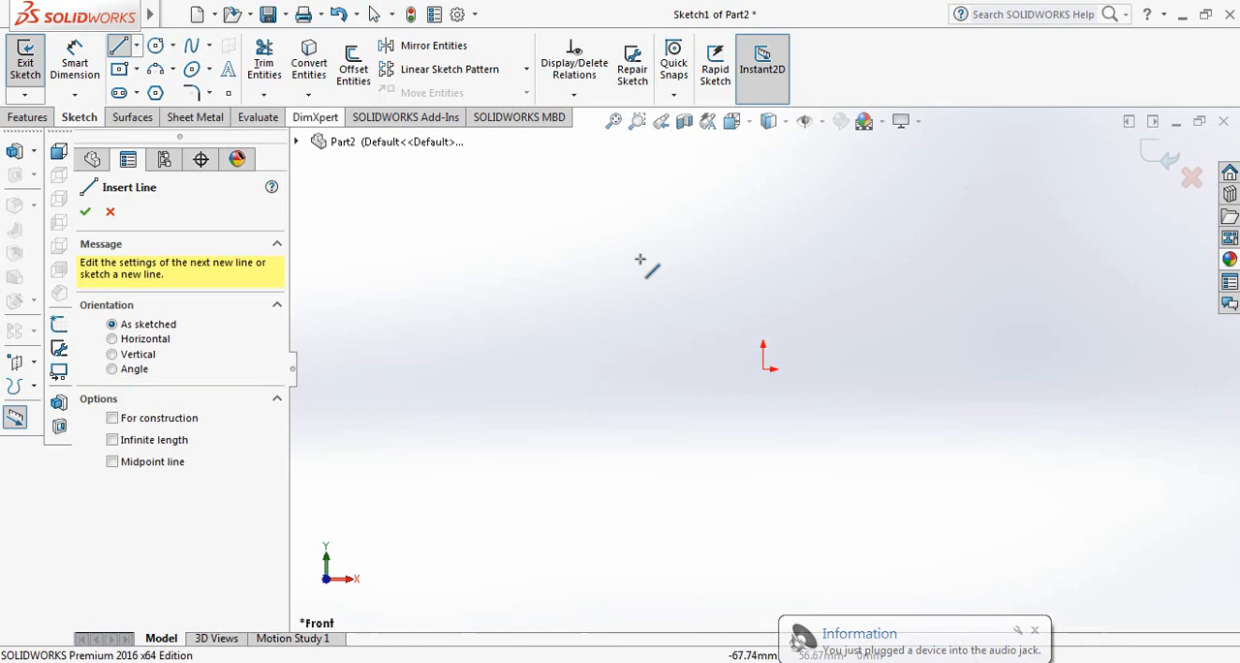
pyautogui.click(765, 369)
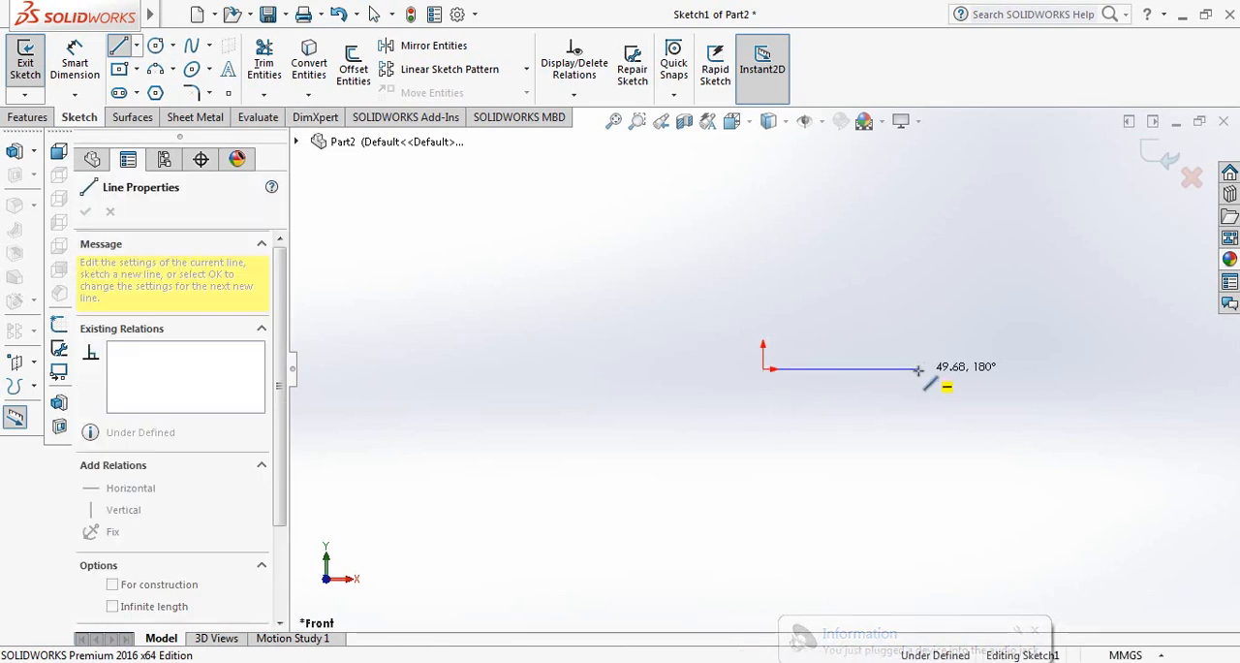
pyautogui.click(919, 369)
pyautogui.rightClick(919, 370)
pyautogui.click(964, 387)
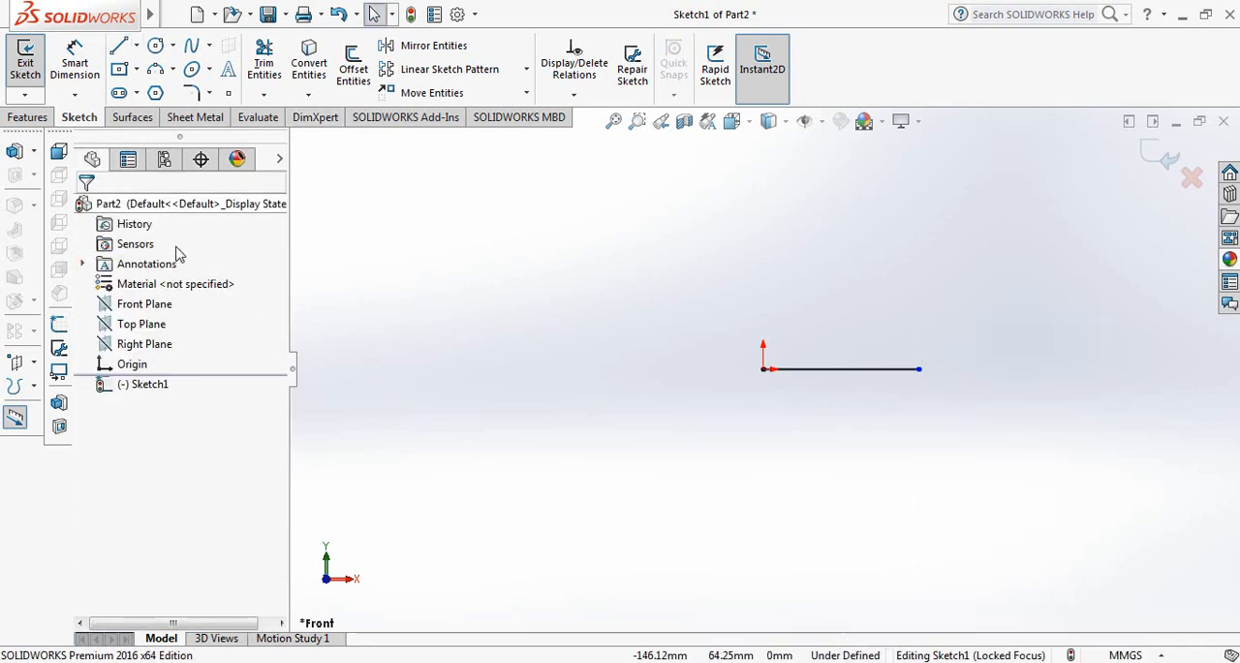
# Dimension the horizontal line with Smart Dimension and set its length to 10 mm.
pyautogui.click(75, 70)
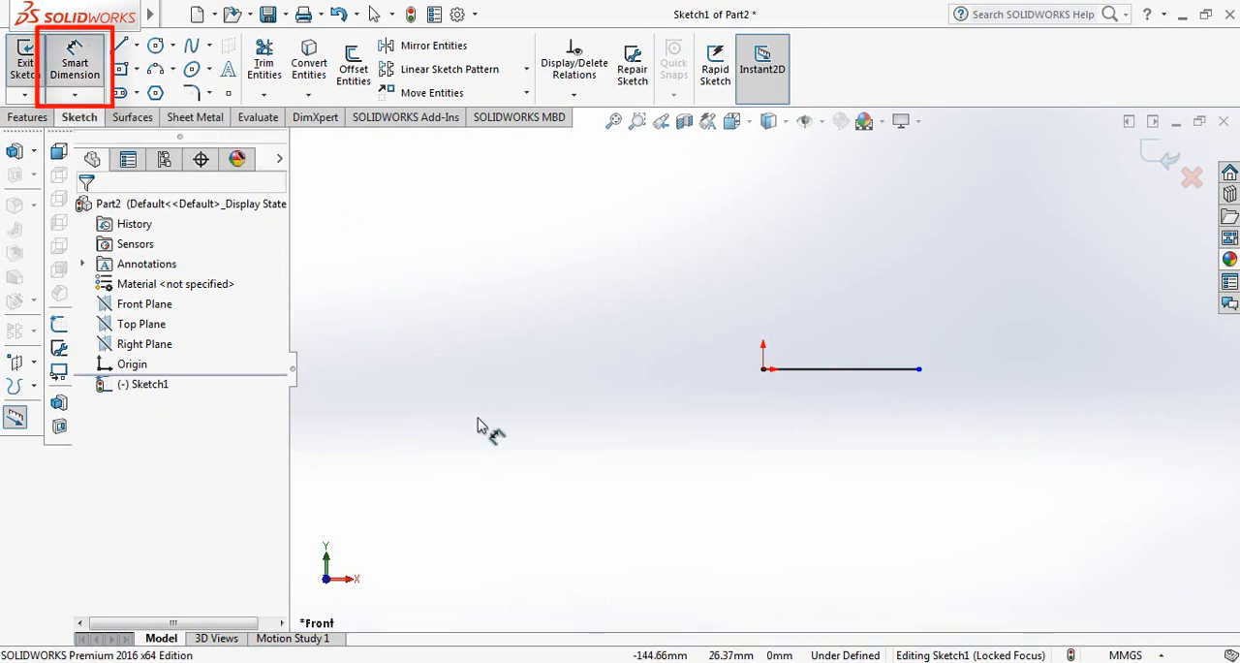
pyautogui.click(876, 369)
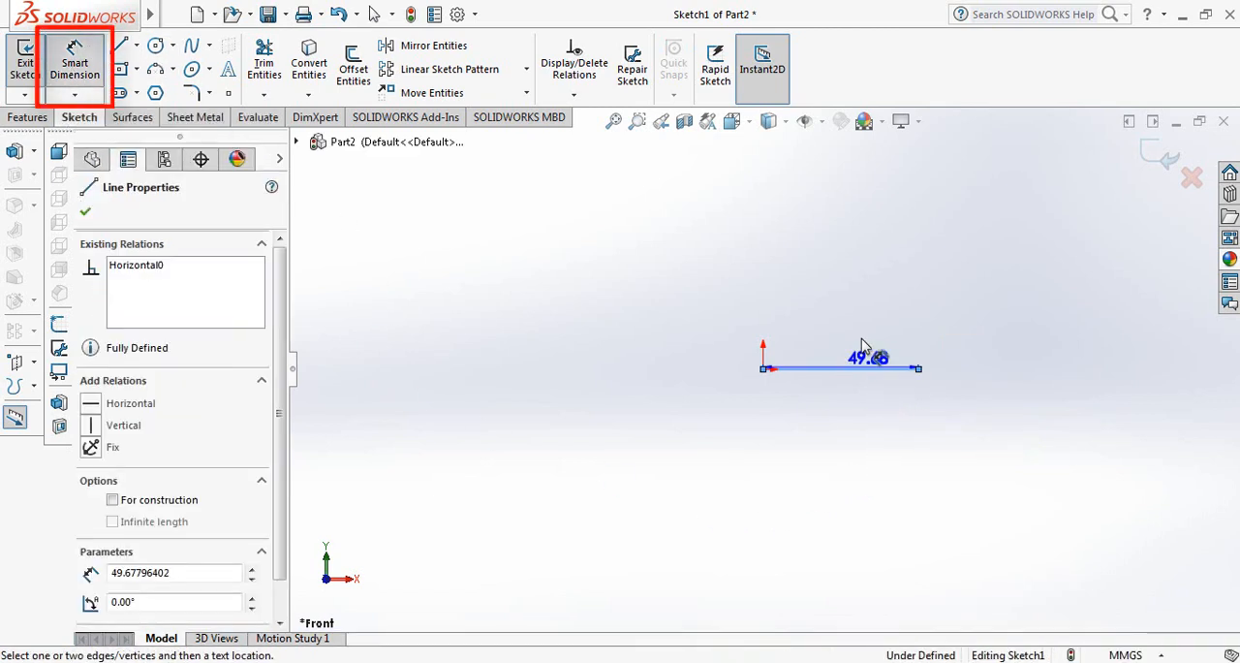
pyautogui.click(839, 335)
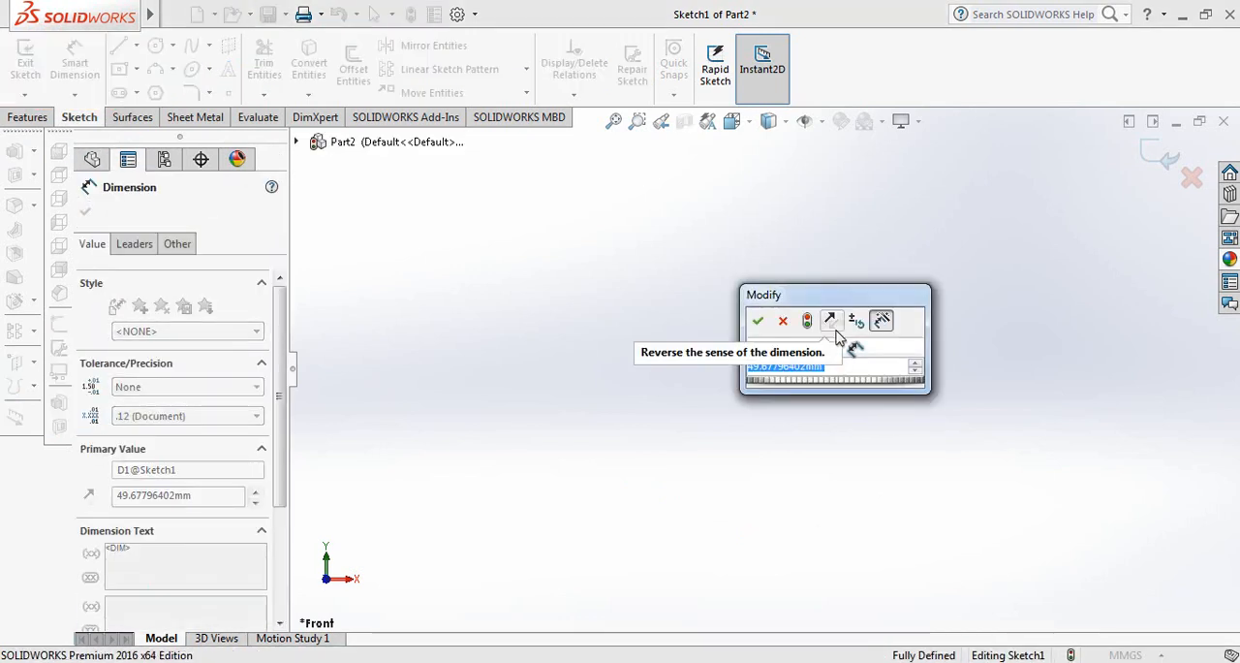
pyautogui.write('10')
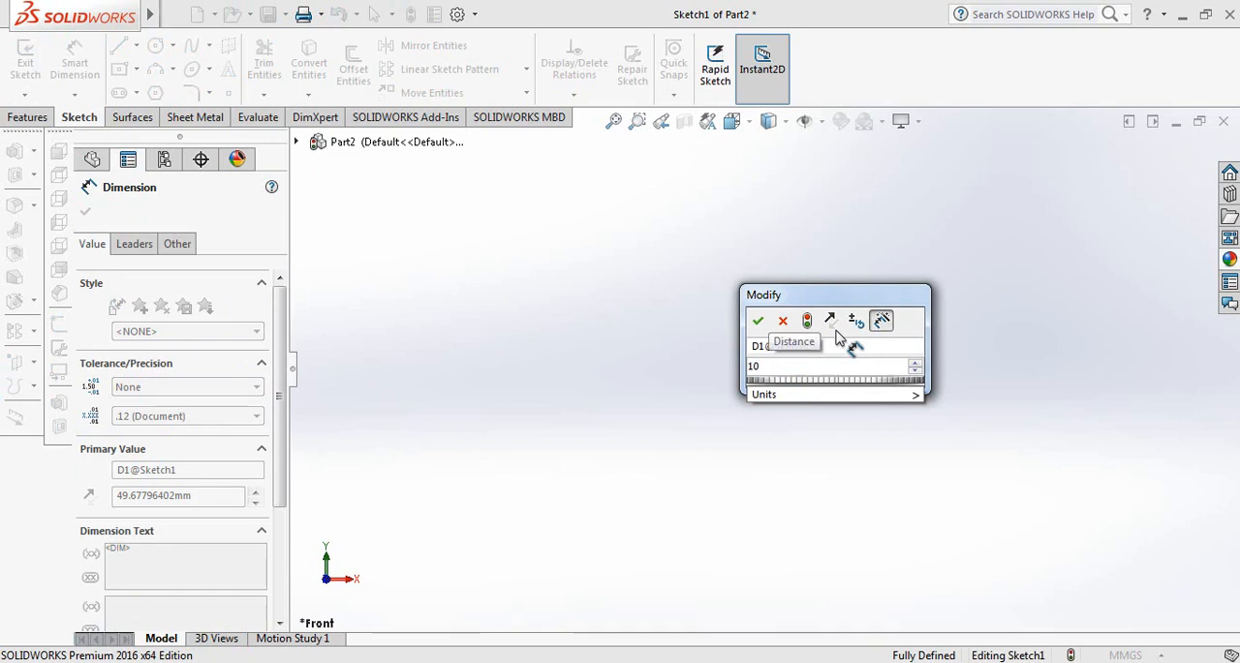
pyautogui.press('Return')
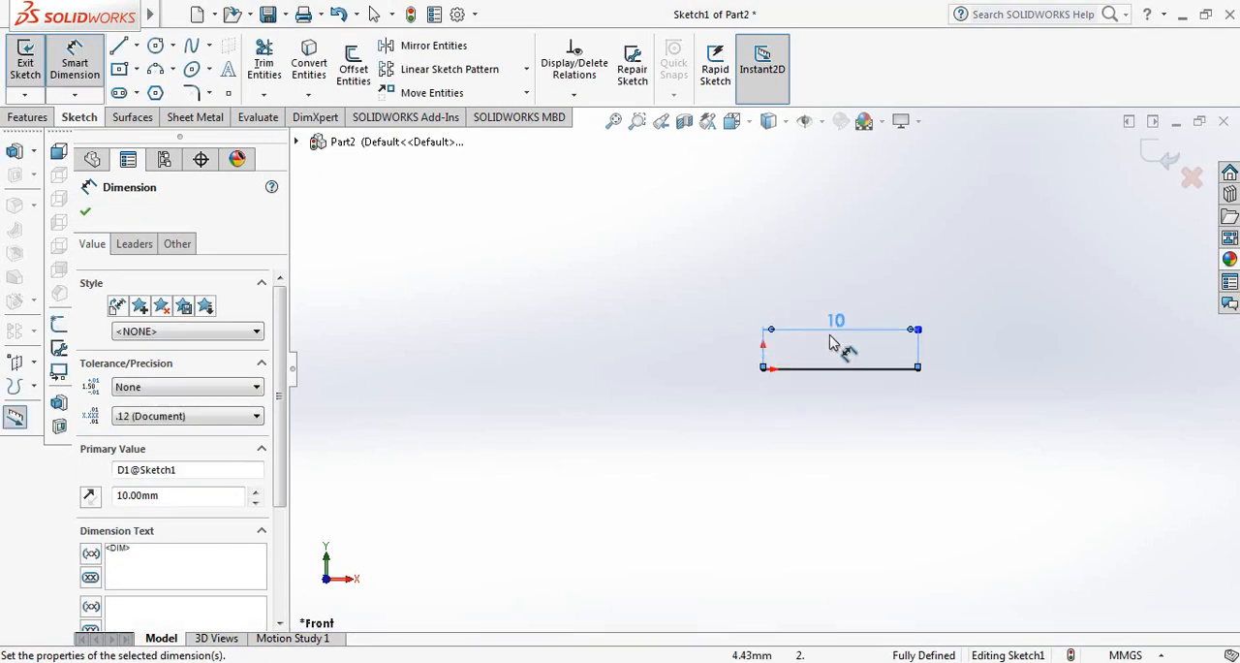
pyautogui.click(85, 213)
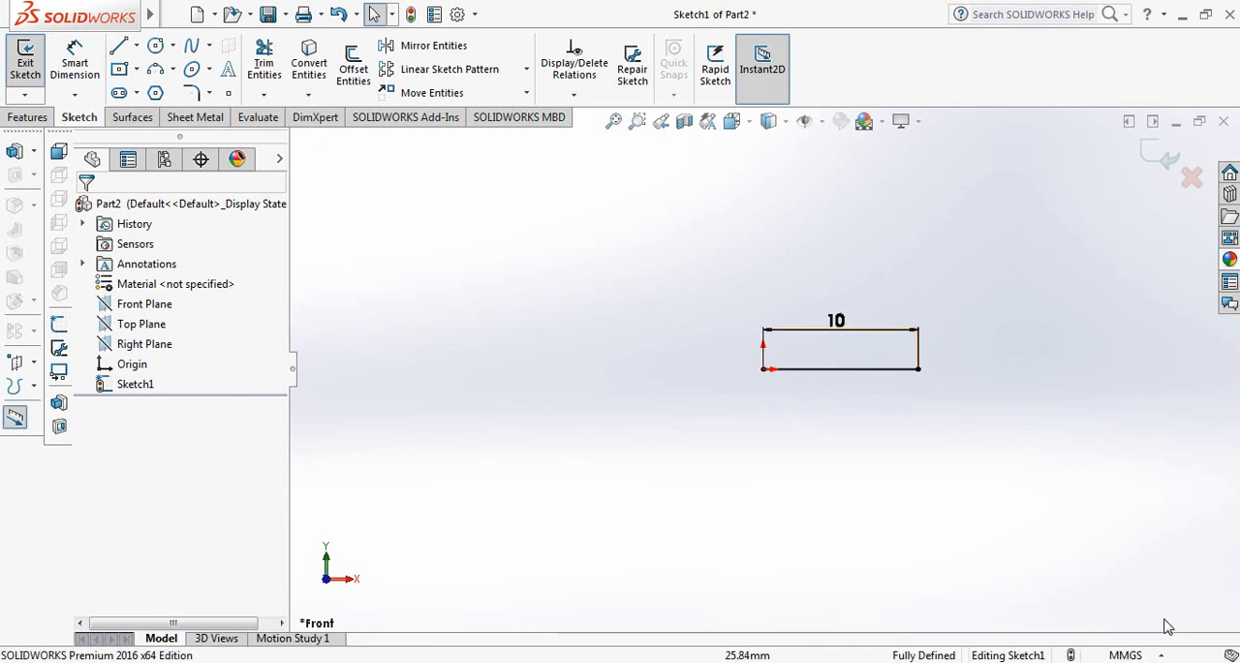
pyautogui.click(1128, 655)
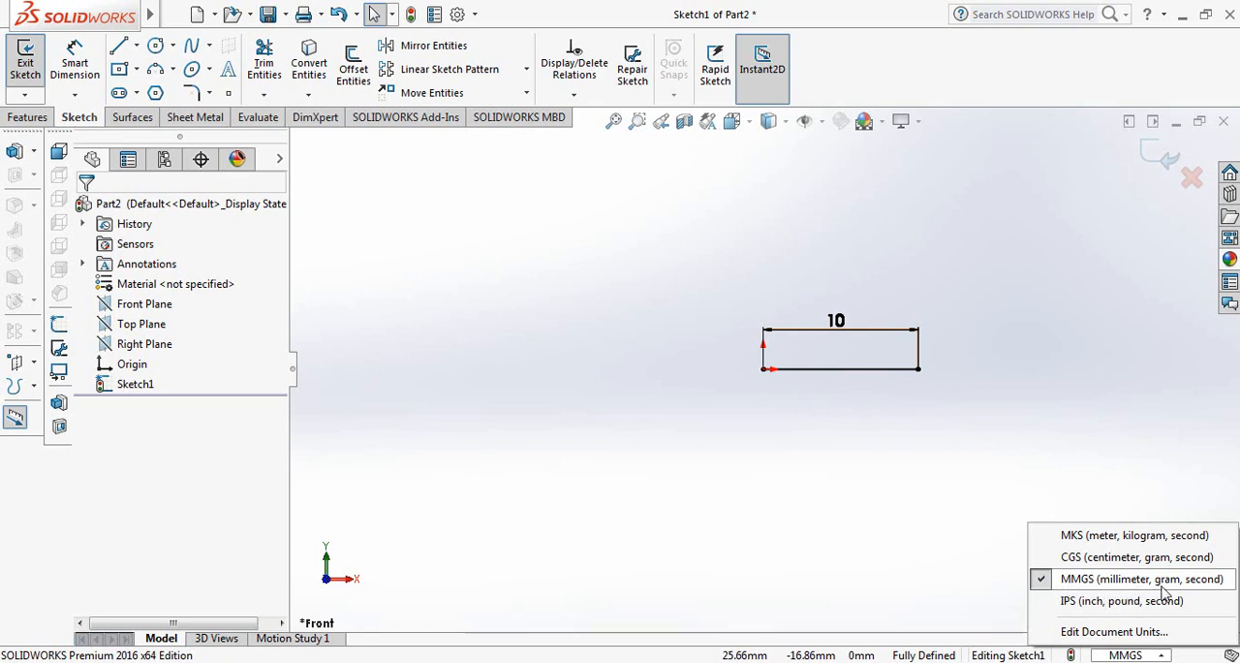
pyautogui.press('Escape')
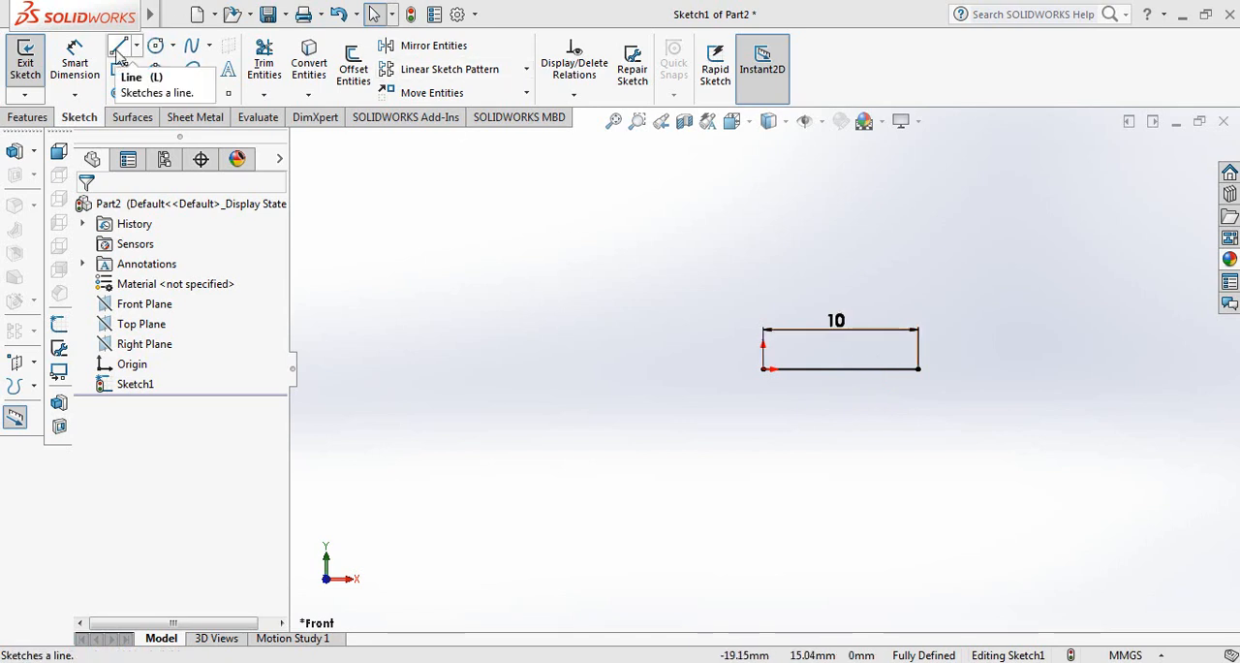
# Sketch an inclined line about 10.9 mm long from the origin, rising at about 50° above the horizontal line.
pyautogui.click(118, 51)
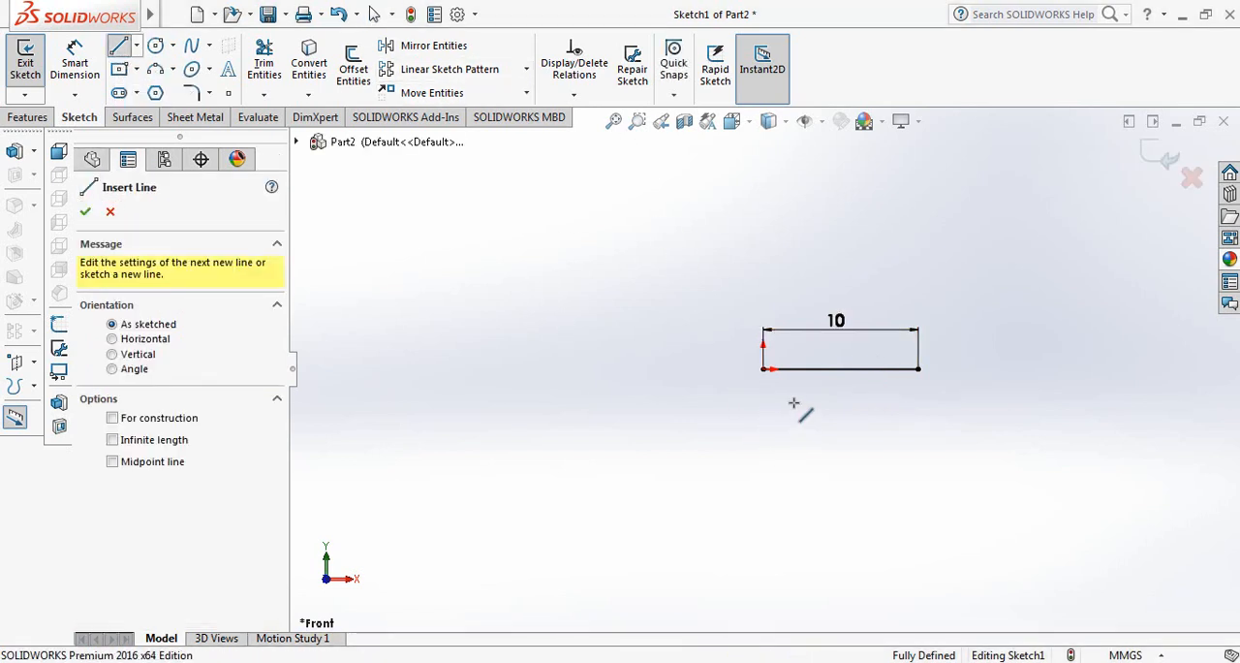
pyautogui.click(764, 369)
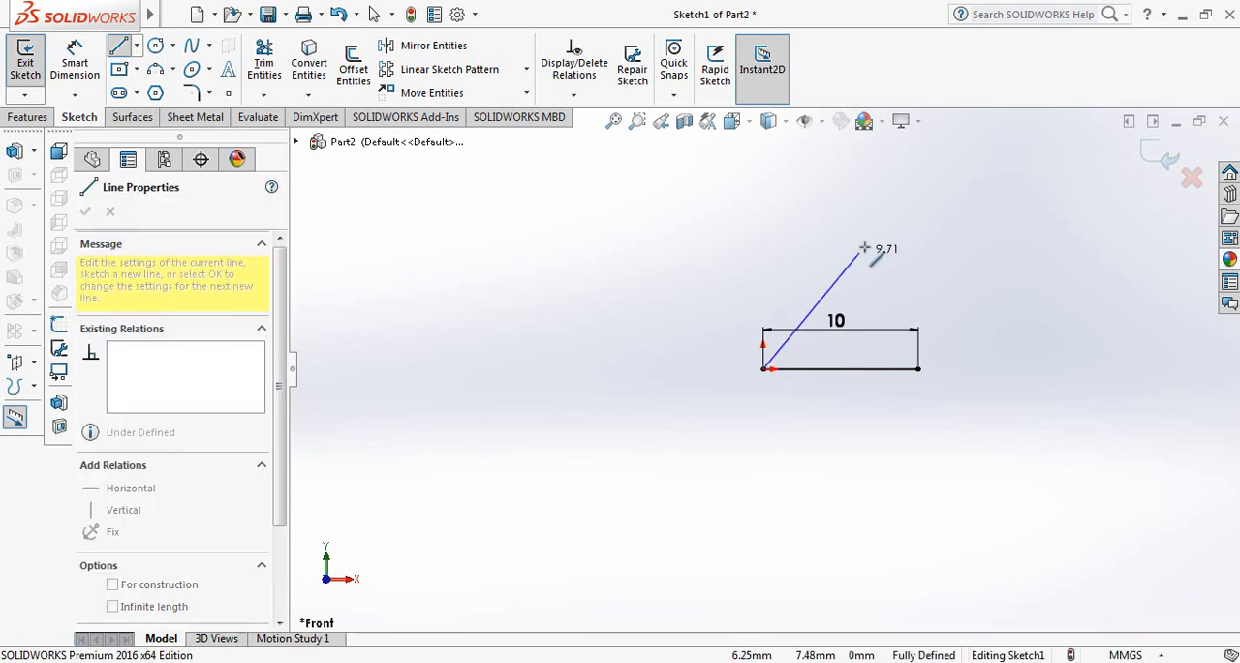
pyautogui.click(870, 238)
pyautogui.rightClick(870, 239)
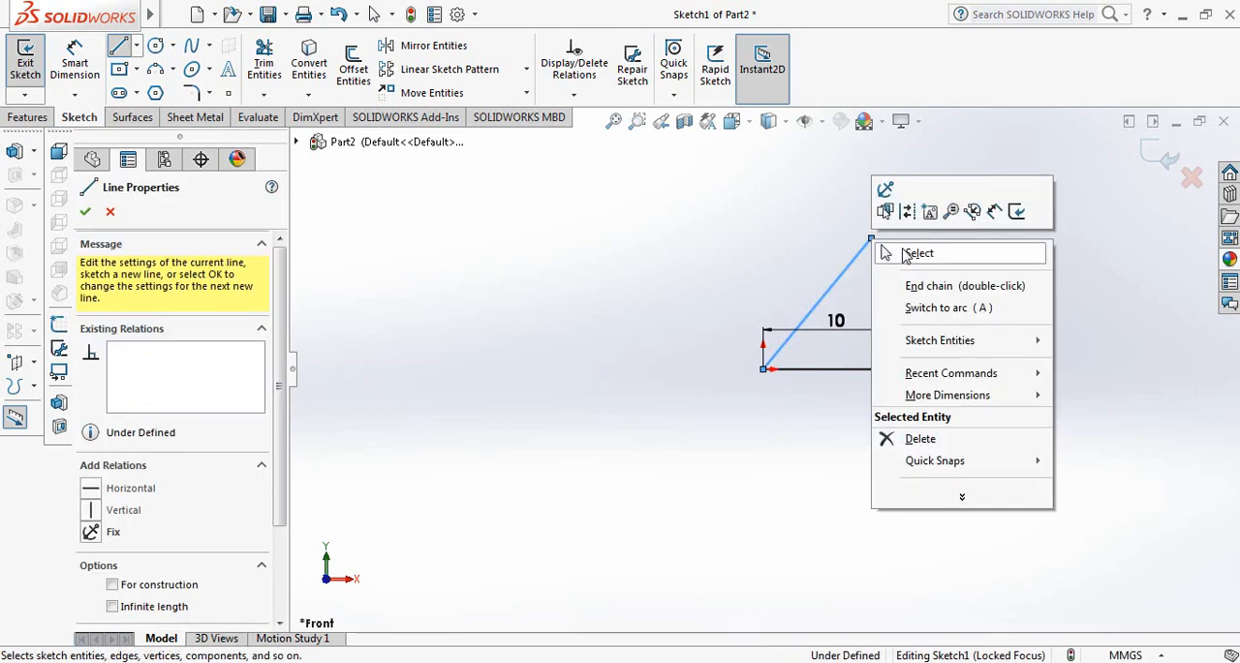
pyautogui.click(907, 254)
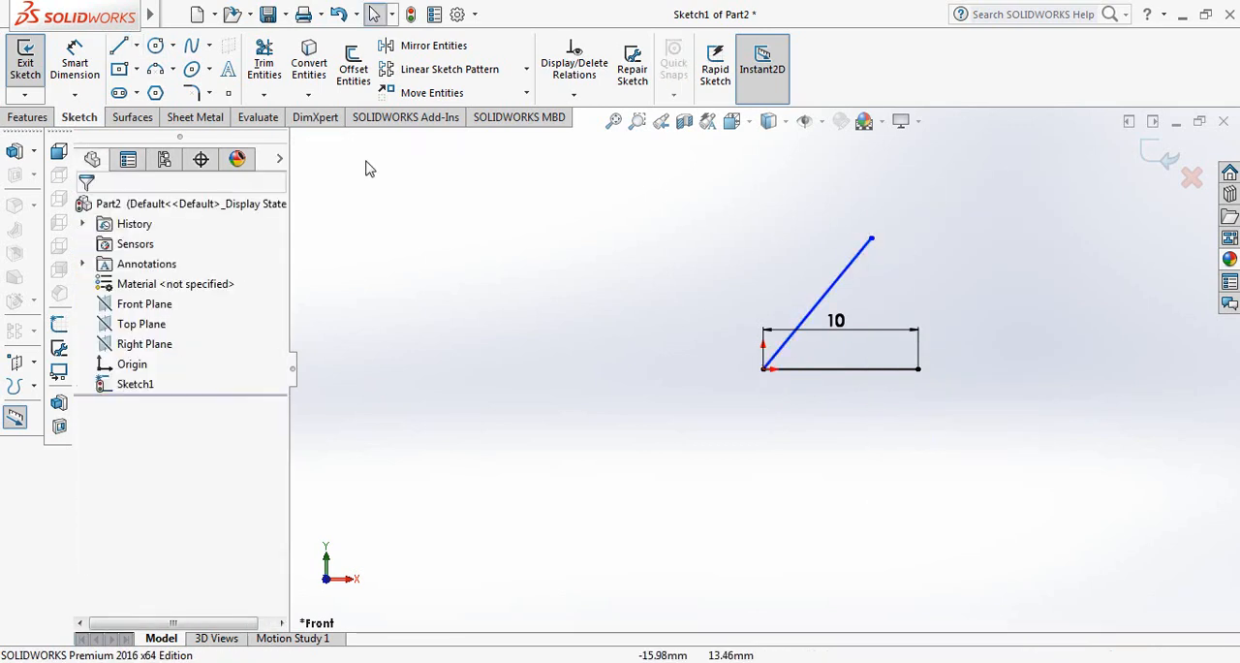
# Dimension the angle between the inclined line and the horizontal line and set it to 60°.
pyautogui.click(74, 67)
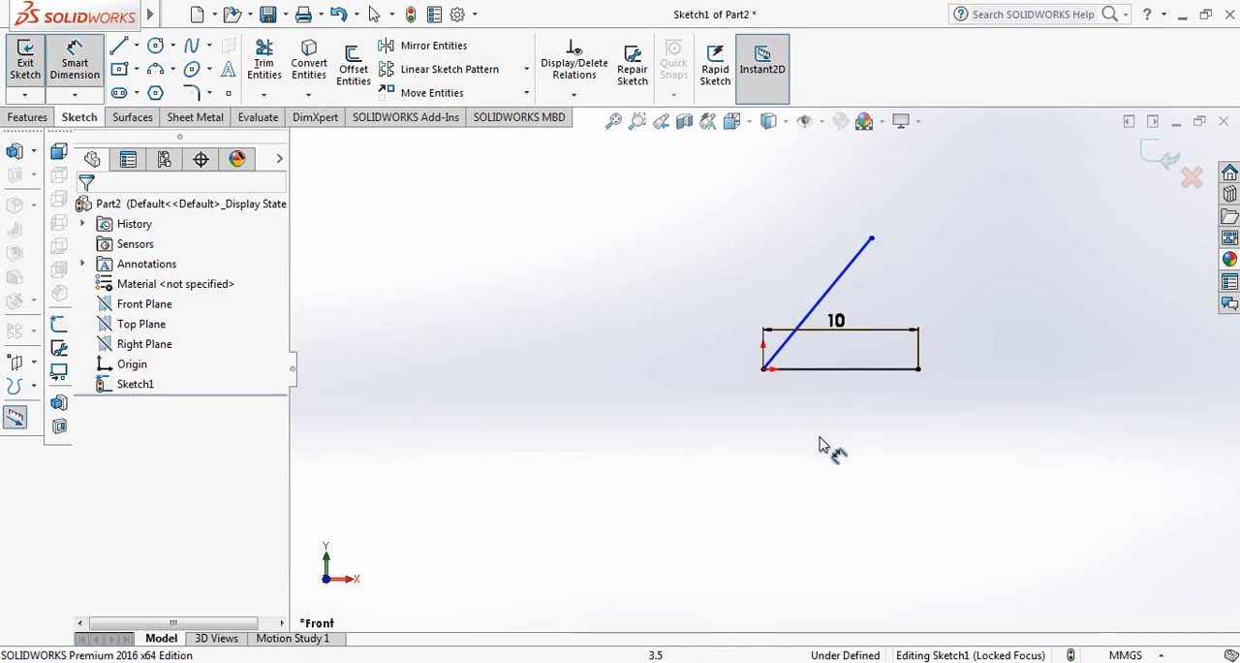
pyautogui.click(814, 317)
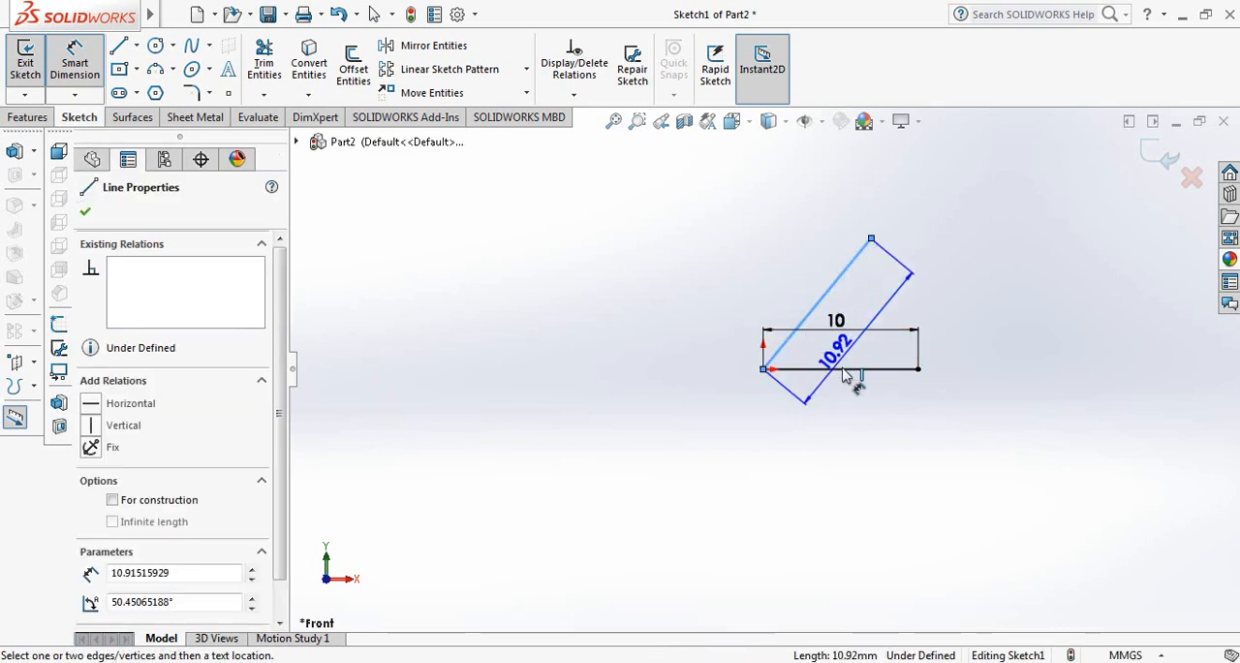
pyautogui.click(831, 369)
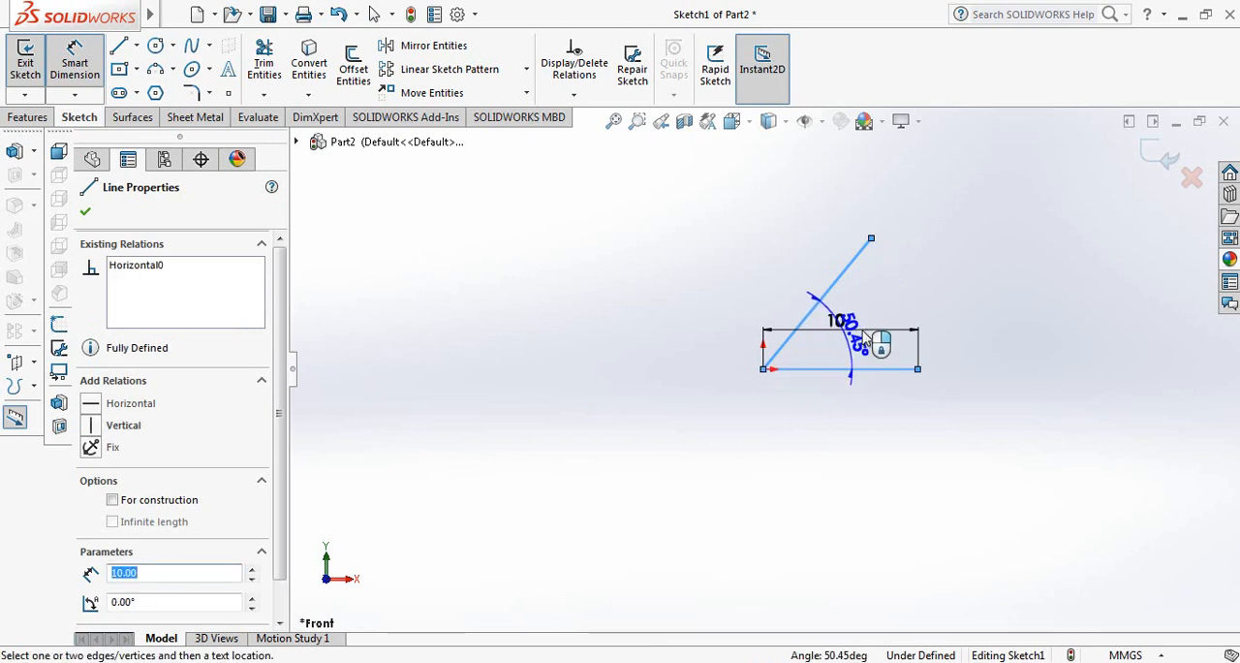
pyautogui.click(875, 330)
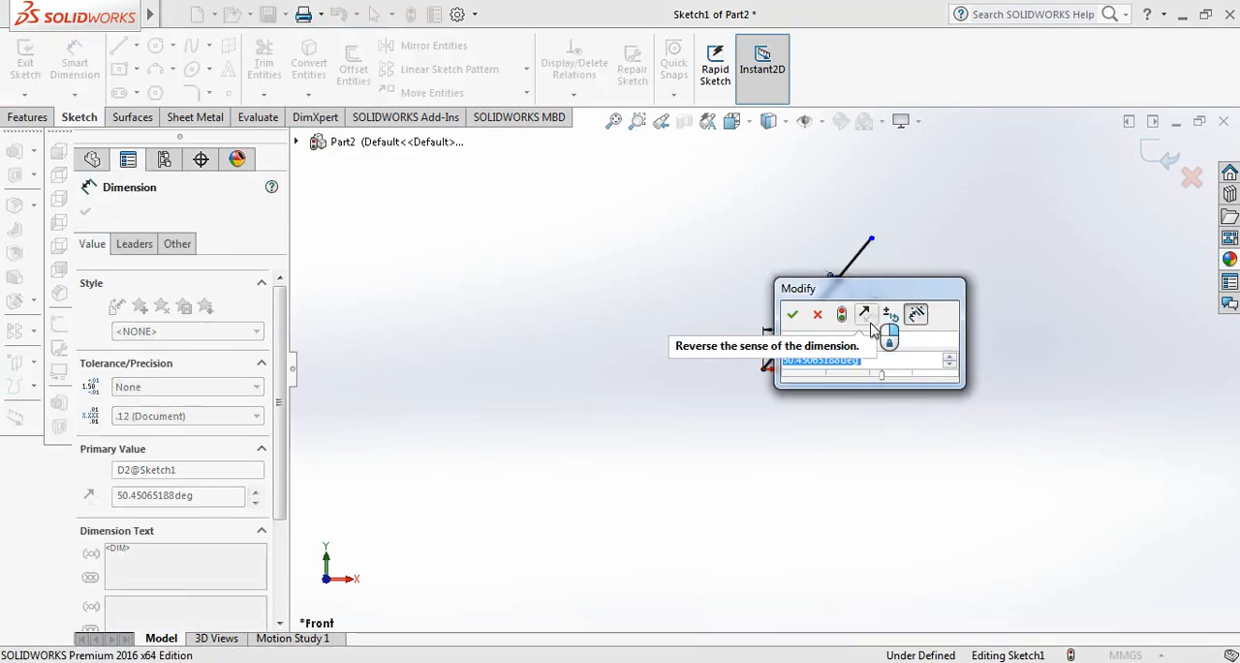
pyautogui.write('60')
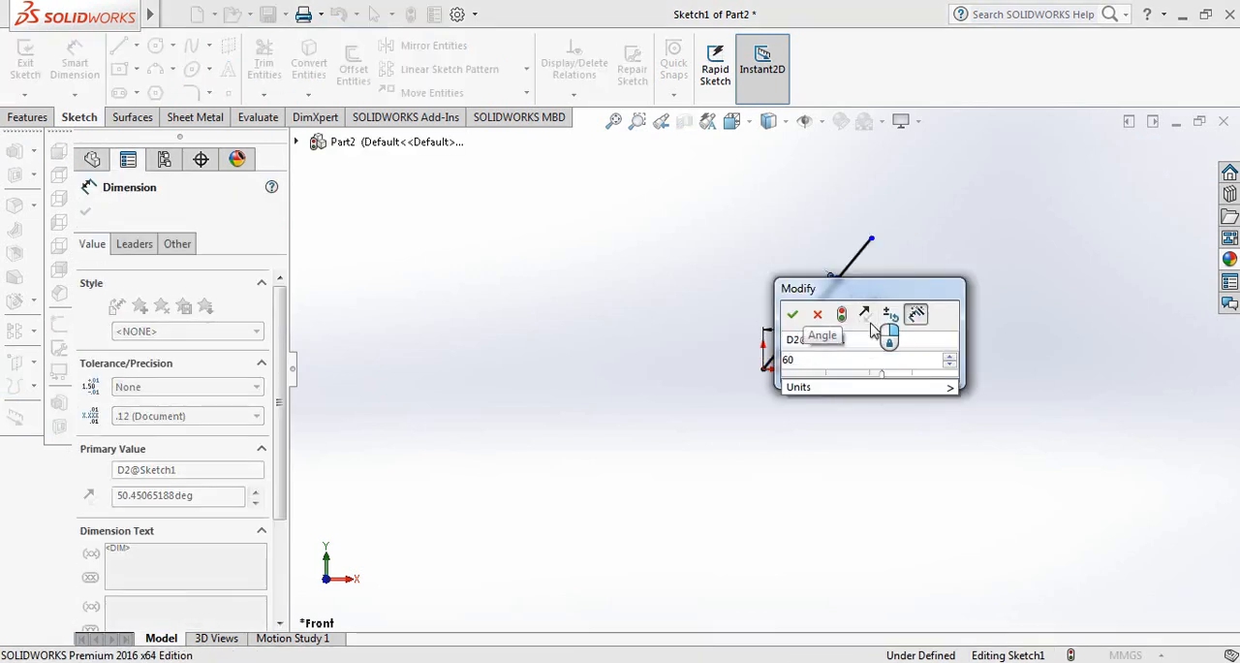
pyautogui.press('Return')
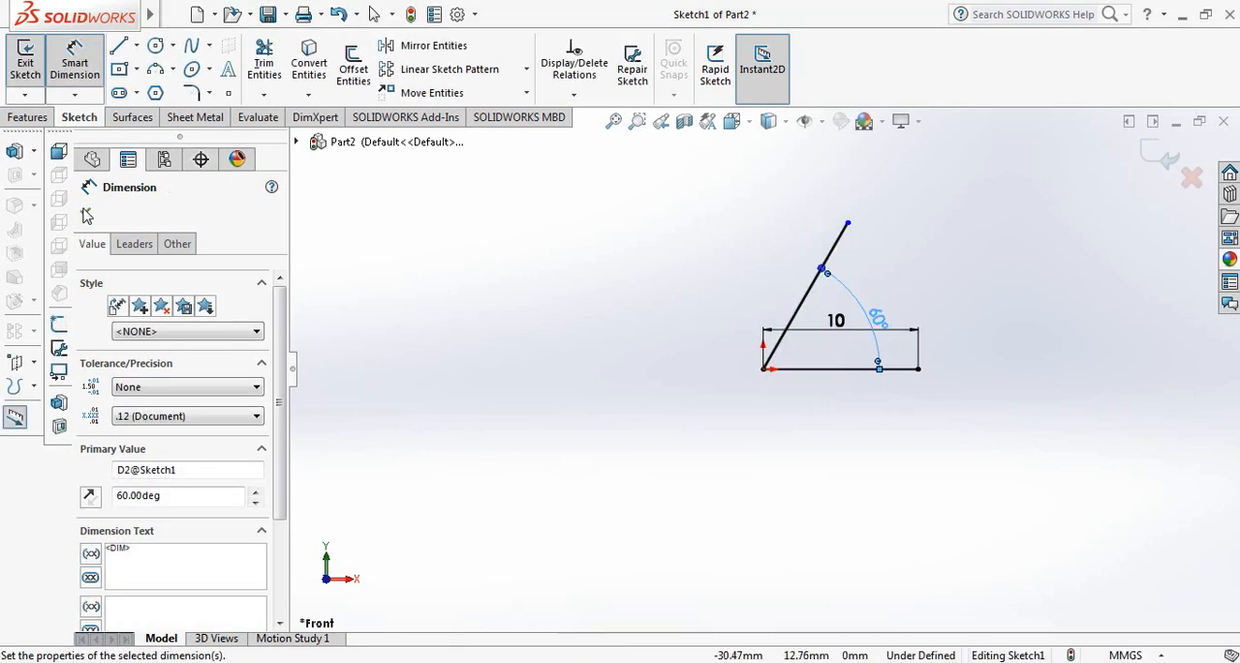
pyautogui.click(85, 214)
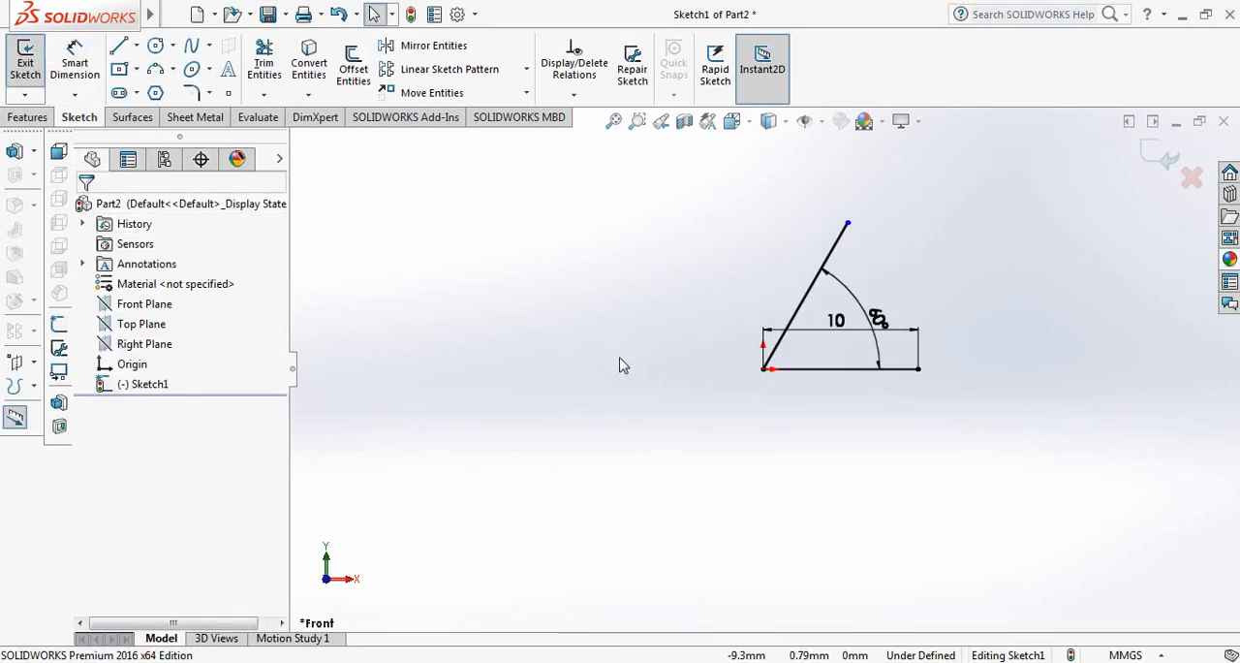
# Sketch a circle about 8 mm in diameter in the empty area on the negative X side of the origin.
pyautogui.click(156, 46)
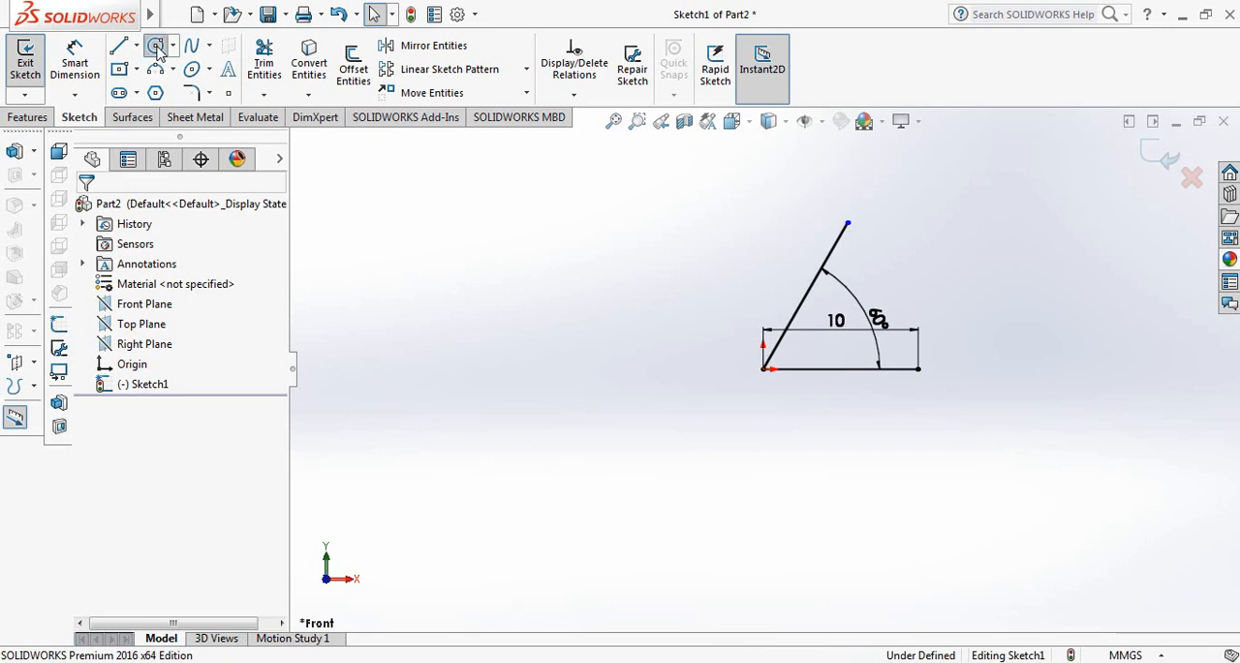
pyautogui.click(493, 327)
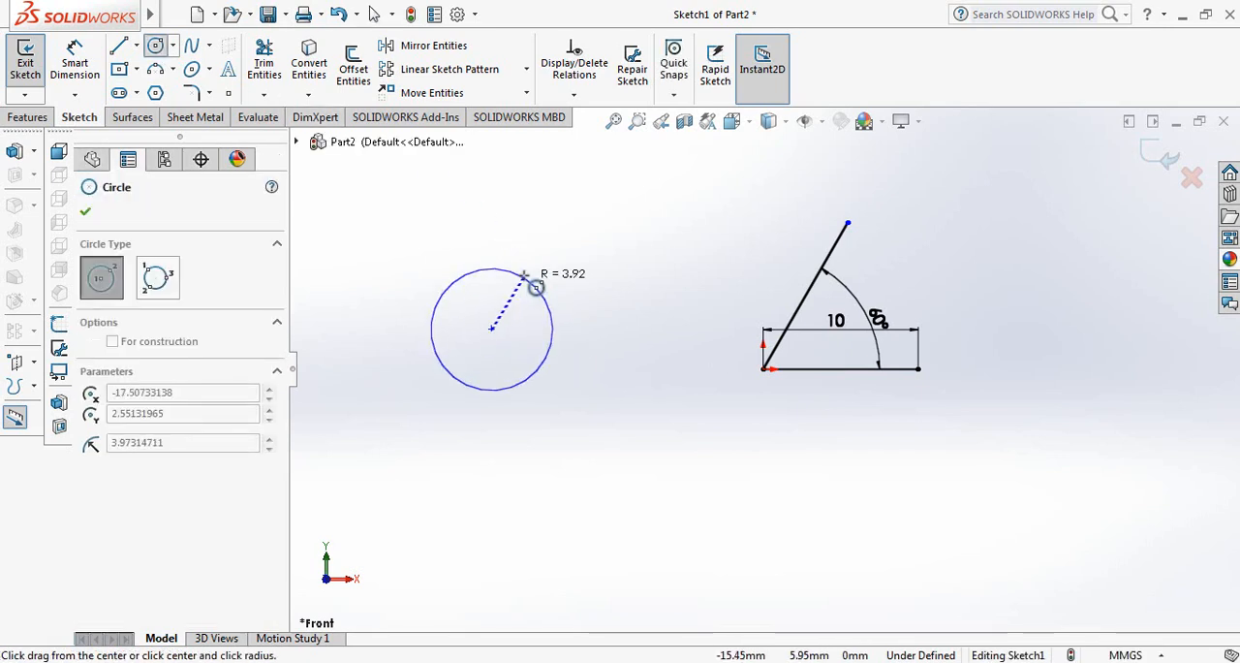
pyautogui.click(534, 282)
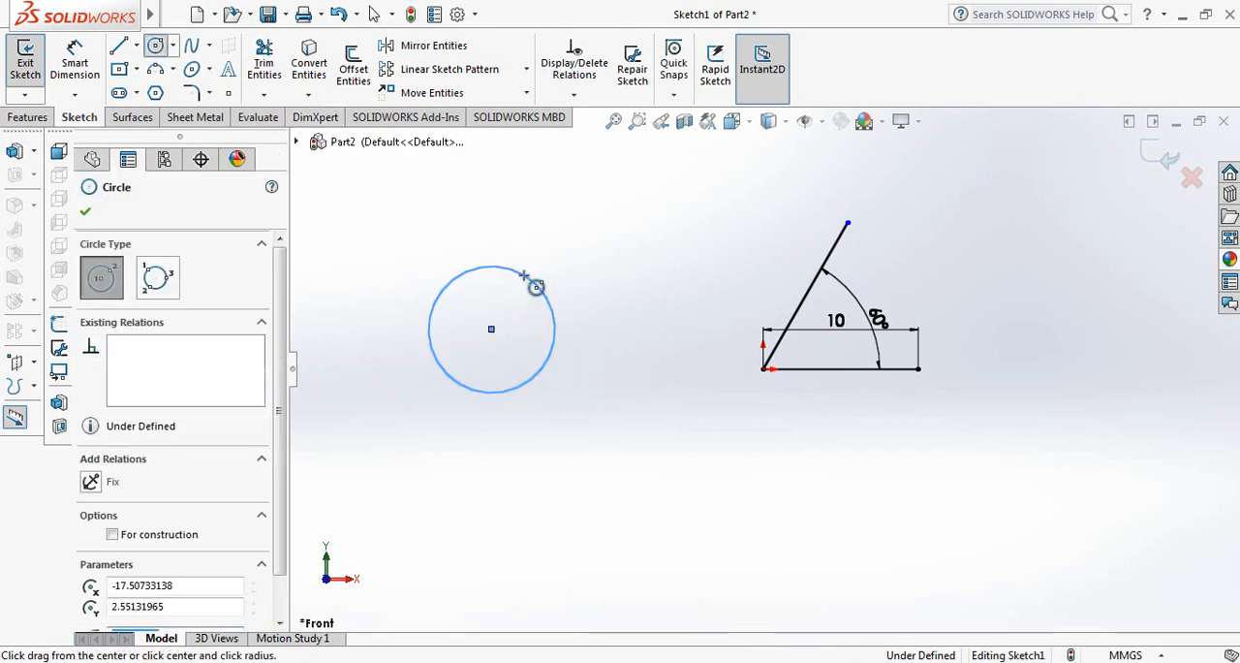
pyautogui.click(85, 214)
# Dimension the circle and set its diameter to 12 mm.
pyautogui.click(75, 63)
pyautogui.click(430, 324)
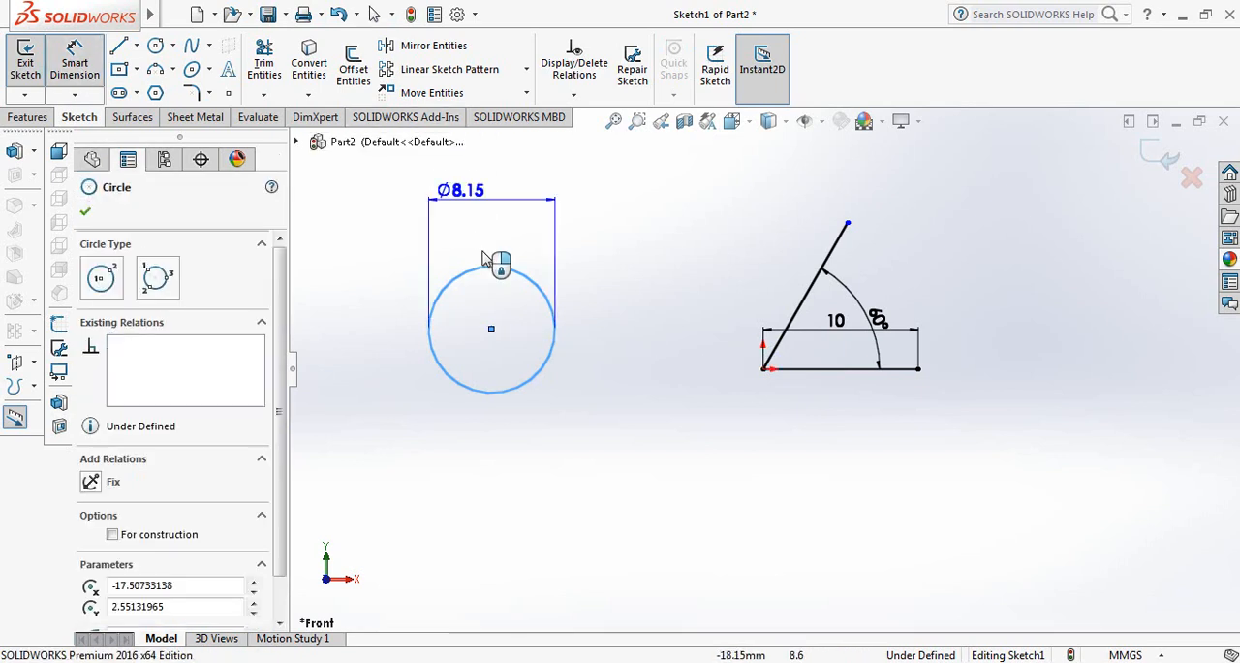
pyautogui.click(491, 215)
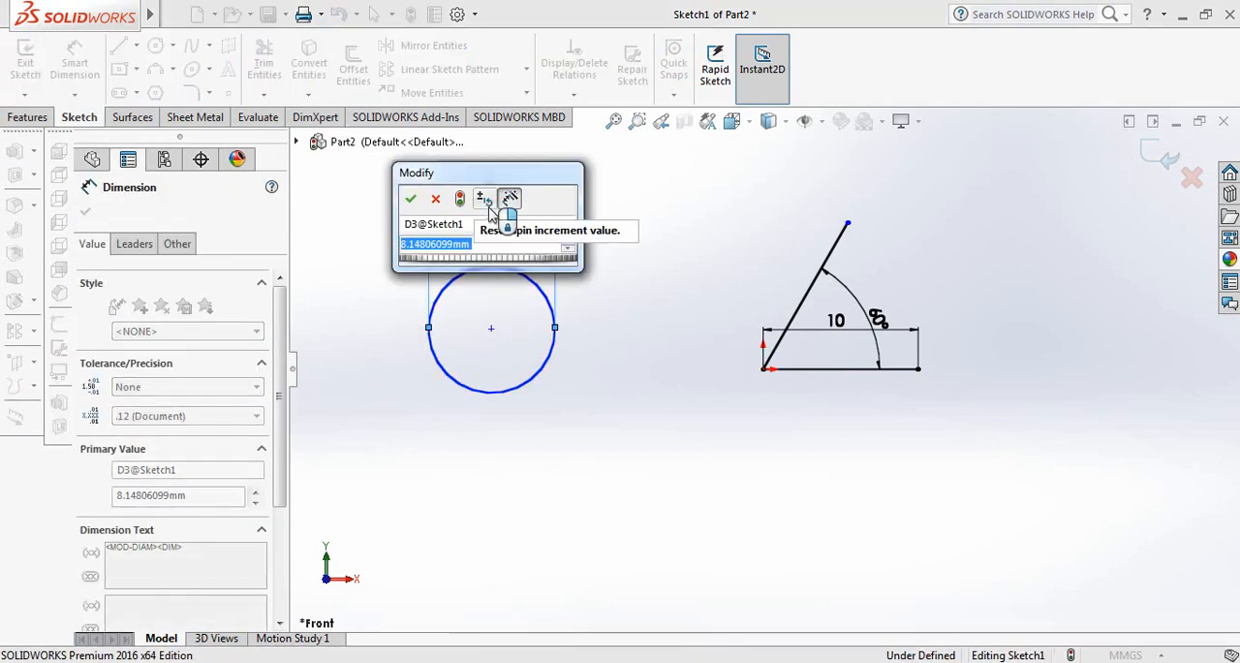
pyautogui.write('12')
pyautogui.press('Return')
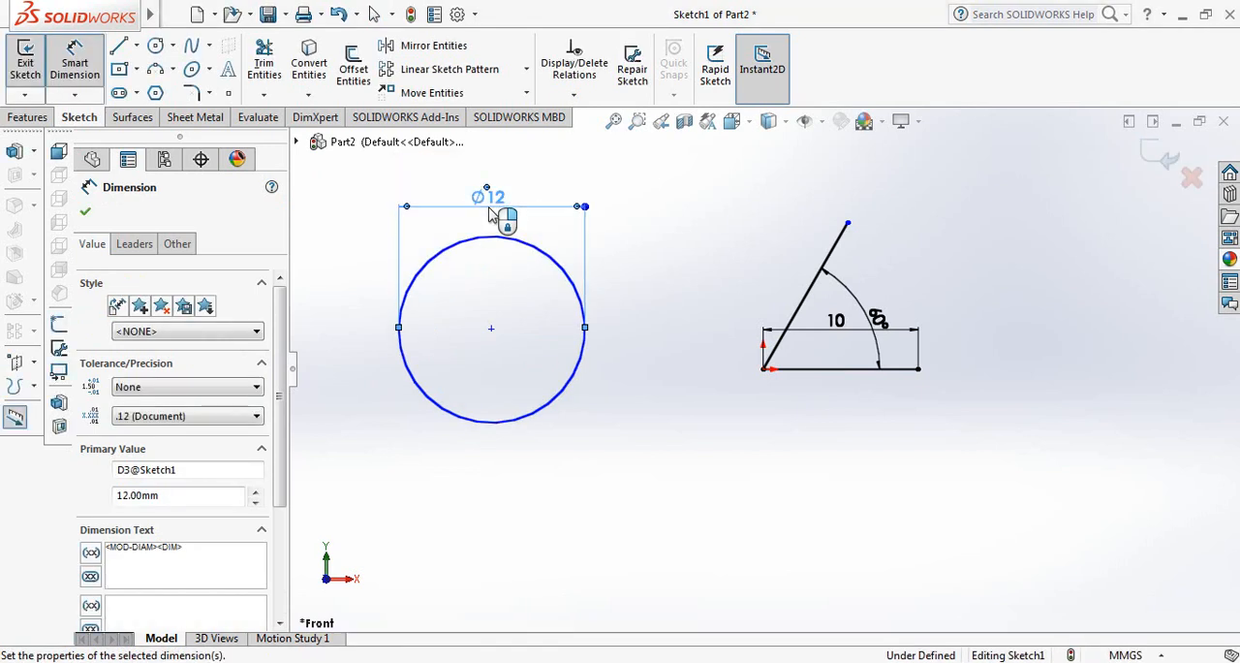
pyautogui.click(87, 213)
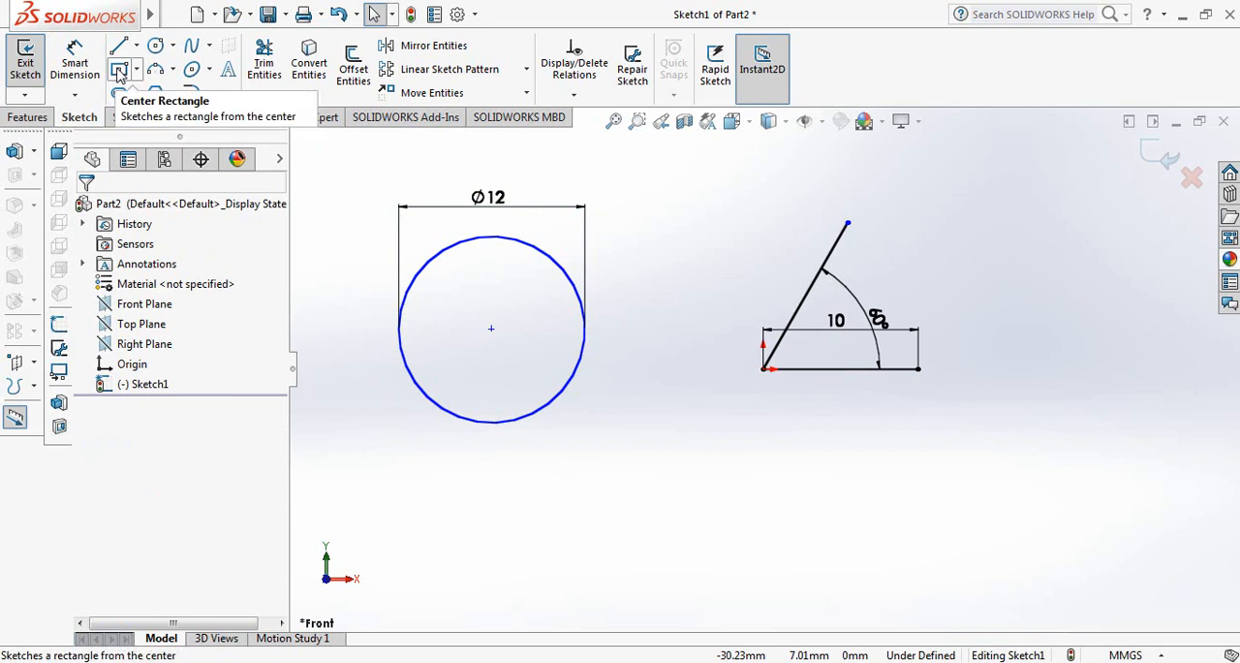
# Sketch a center rectangle about 9.9 mm wide and 5.3 mm high below the circle.
pyautogui.click(120, 74)
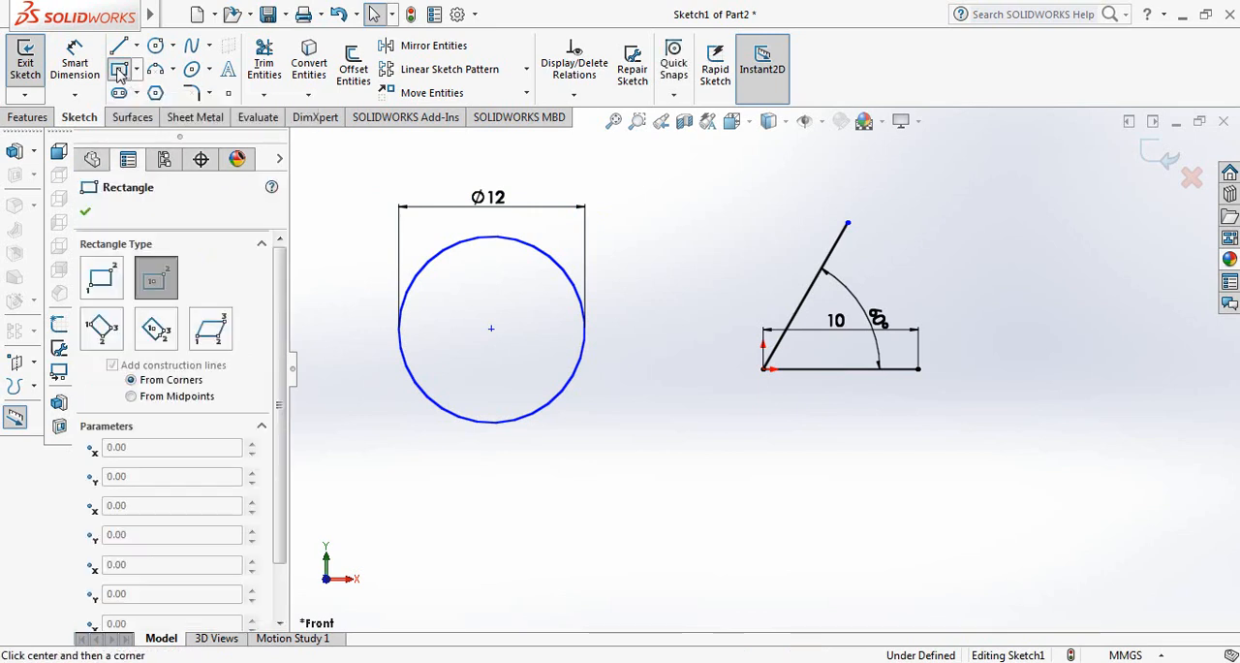
pyautogui.click(433, 532)
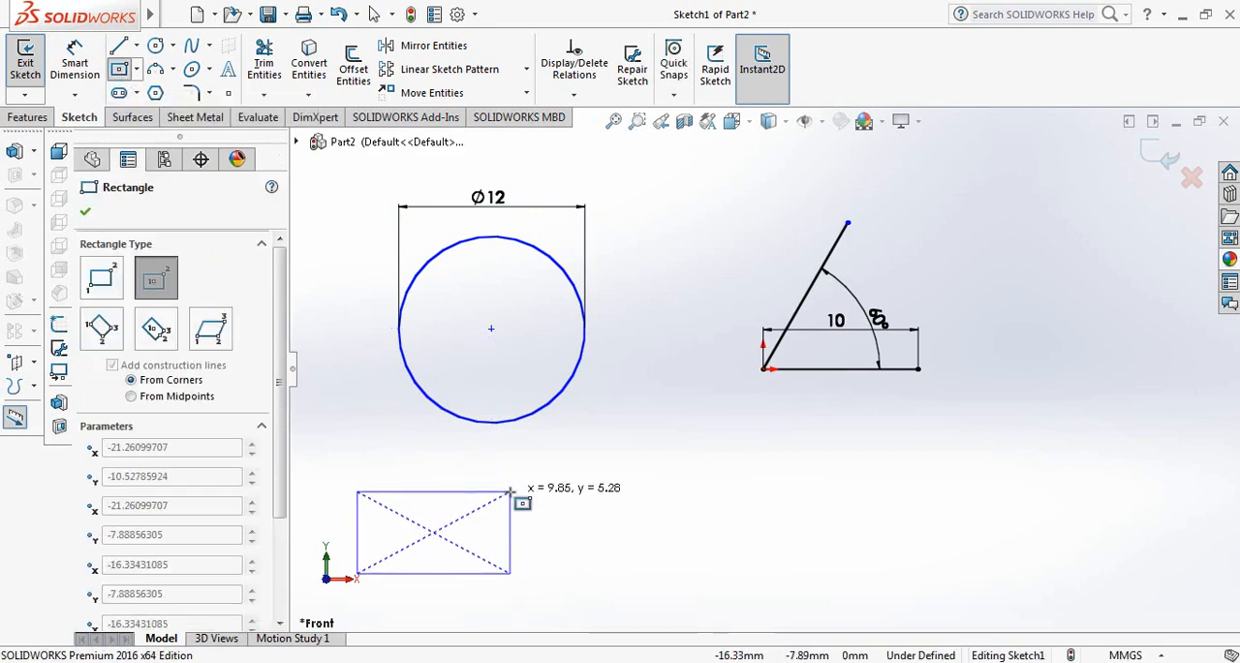
pyautogui.click(511, 491)
pyautogui.click(511, 492)
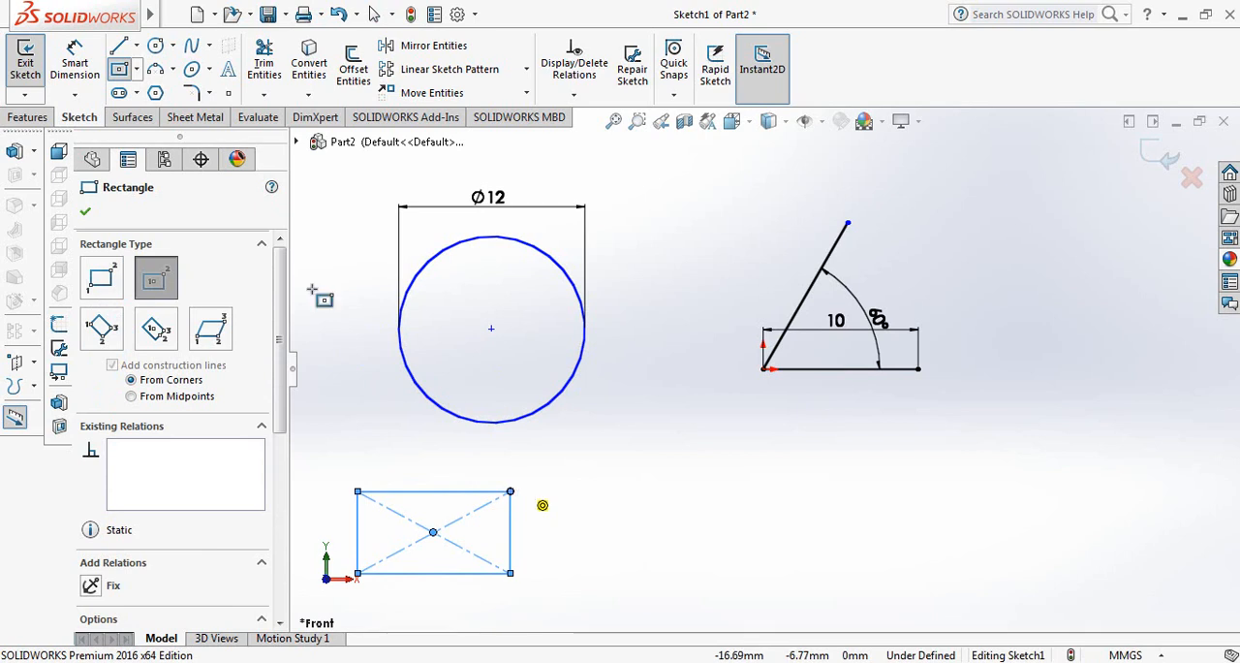
pyautogui.click(85, 213)
# Dimension the rectangle's upper horizontal edge and set its width to 10 mm.
pyautogui.click(83, 65)
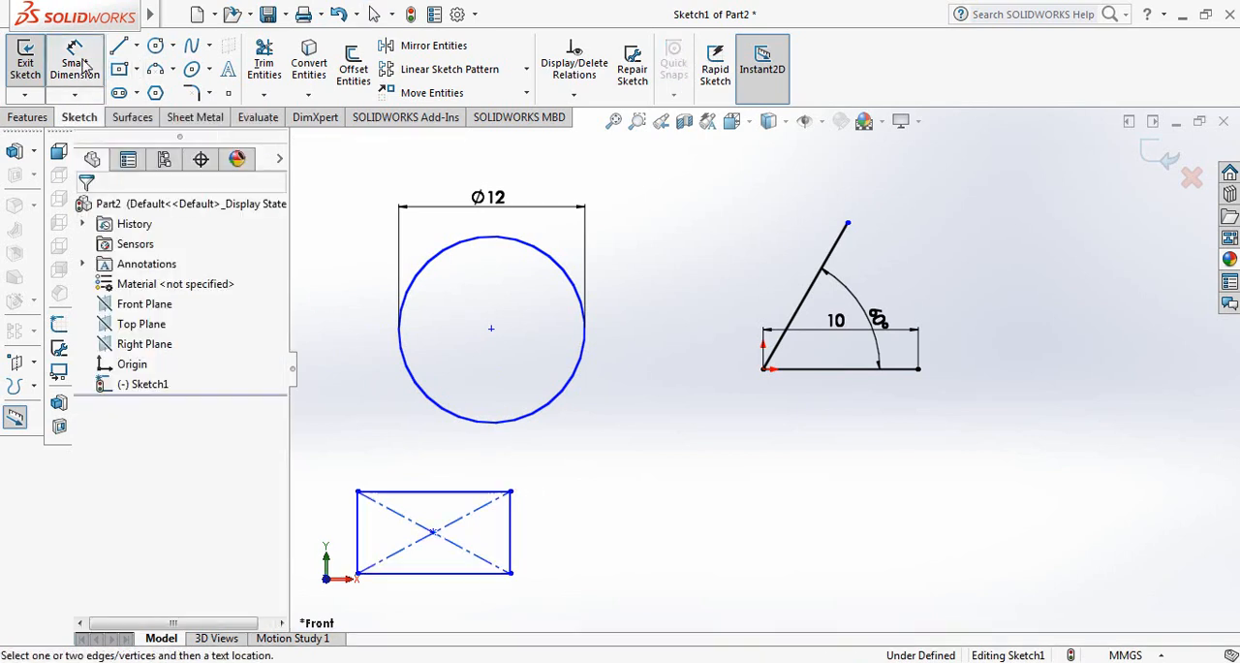
pyautogui.click(405, 494)
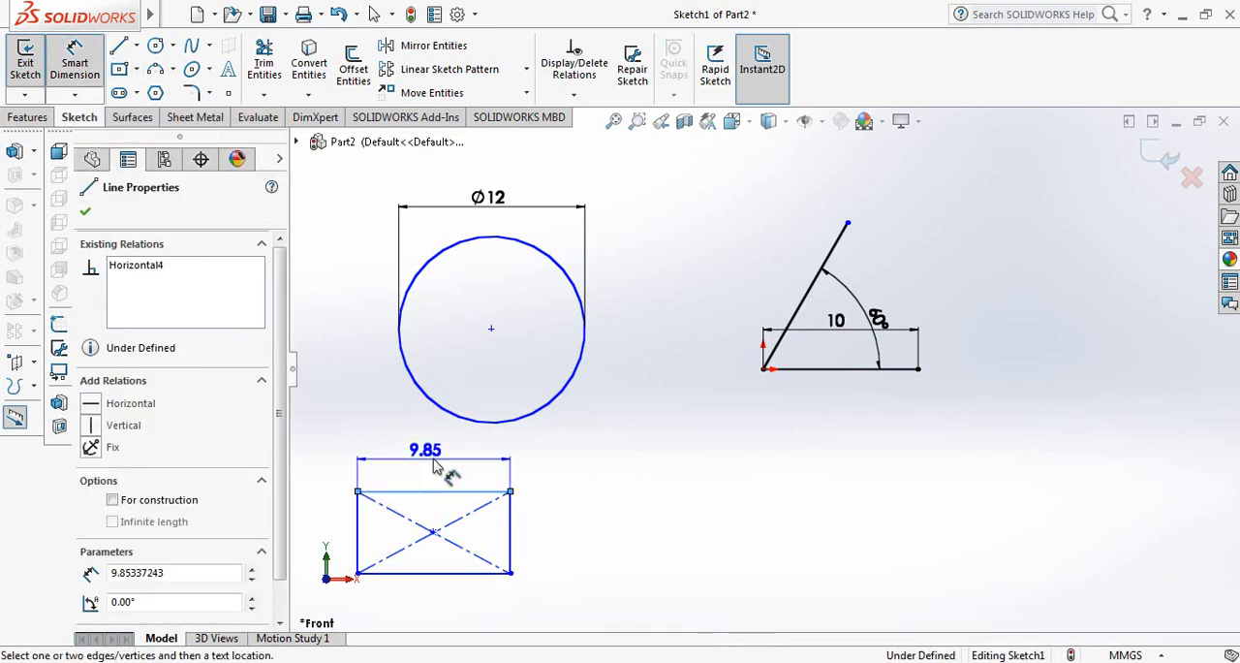
pyautogui.click(436, 465)
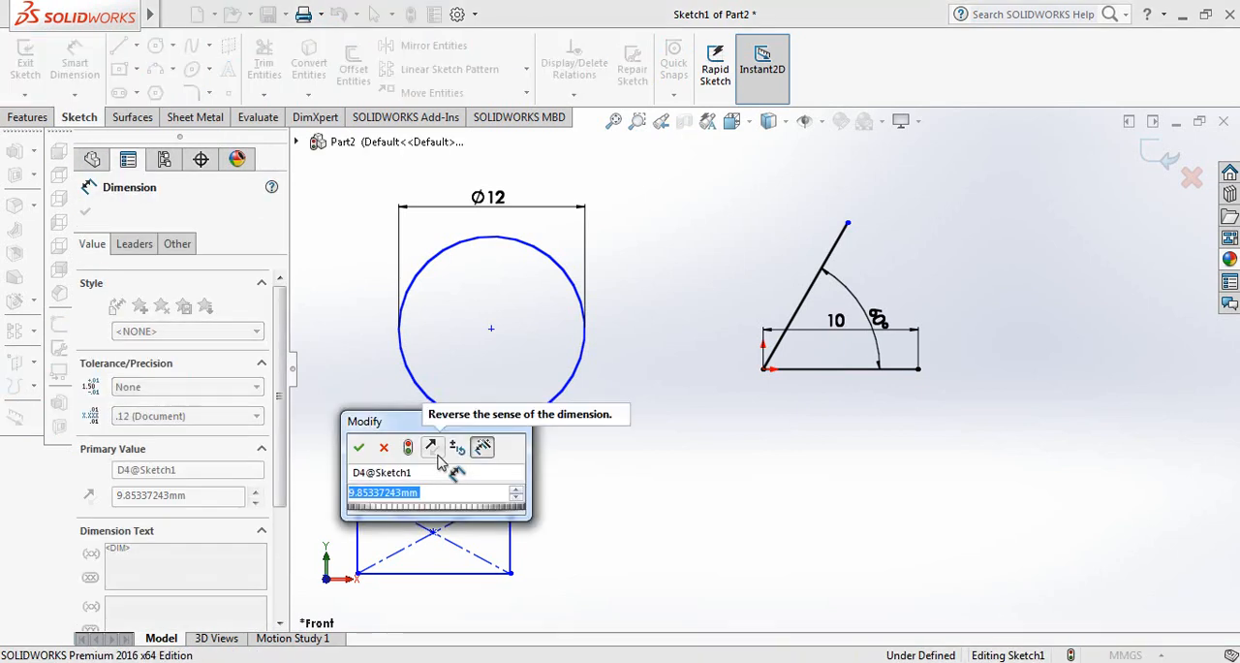
pyautogui.write('10')
pyautogui.press('Return')
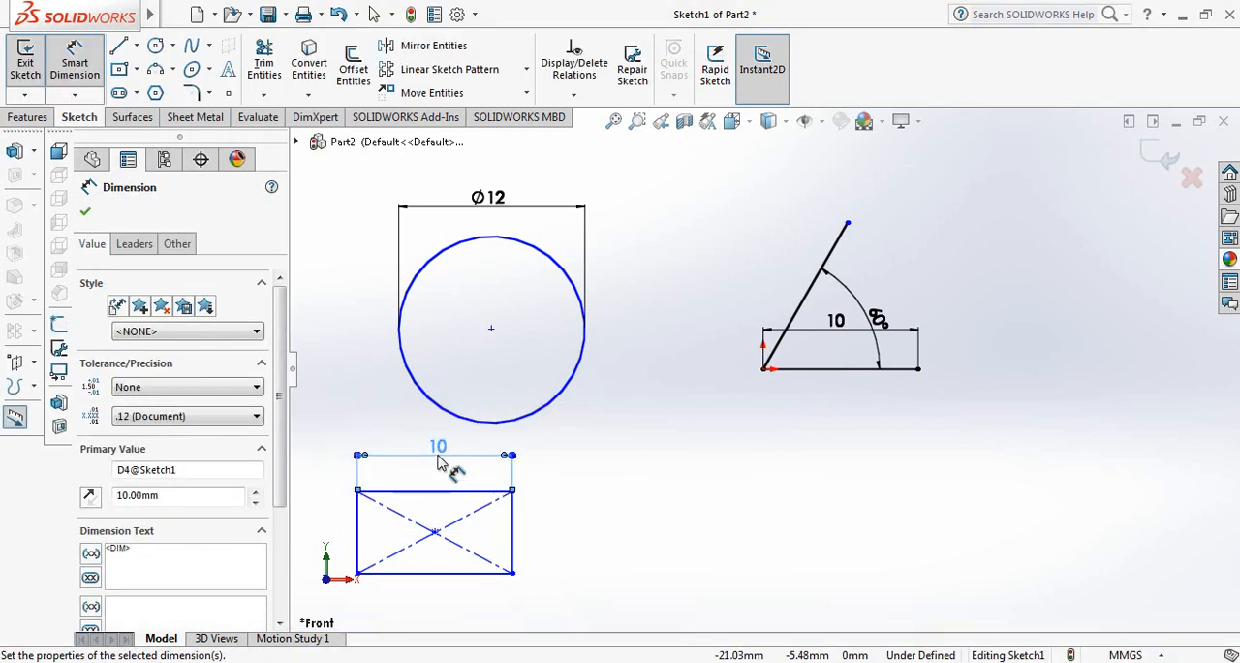
# Dimension the rectangle's vertical edge and set its height to 8 mm.
pyautogui.click(511, 518)
pyautogui.click(545, 531)
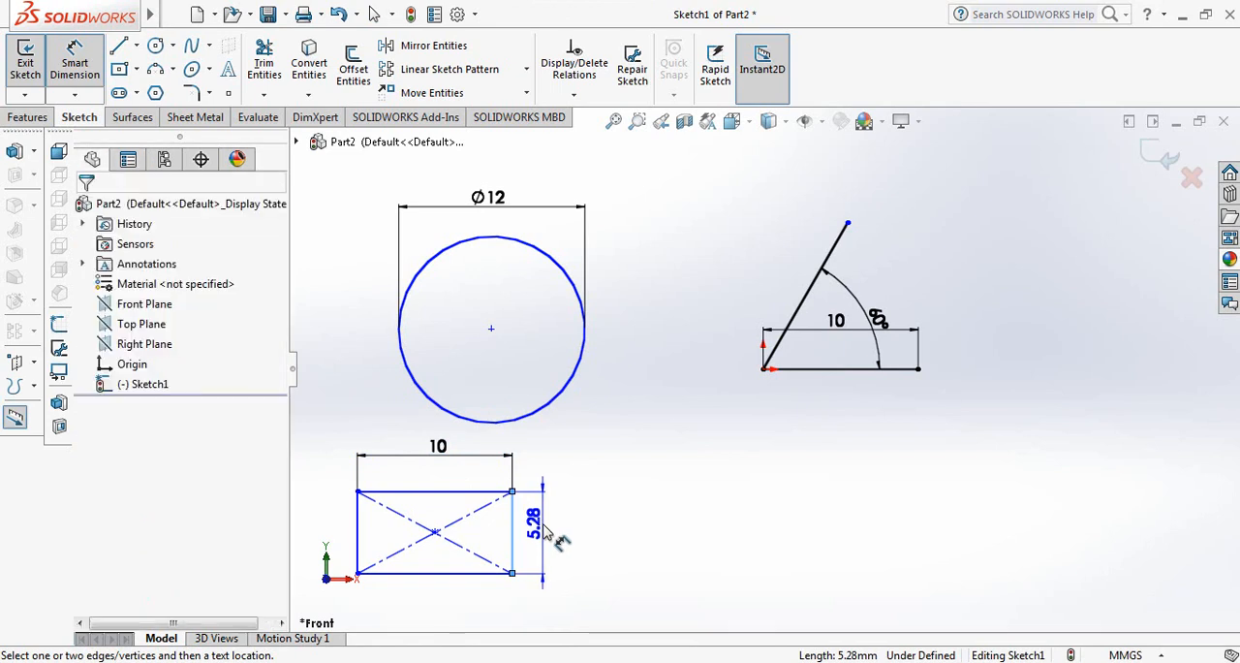
pyautogui.write('8')
pyautogui.press('Return')
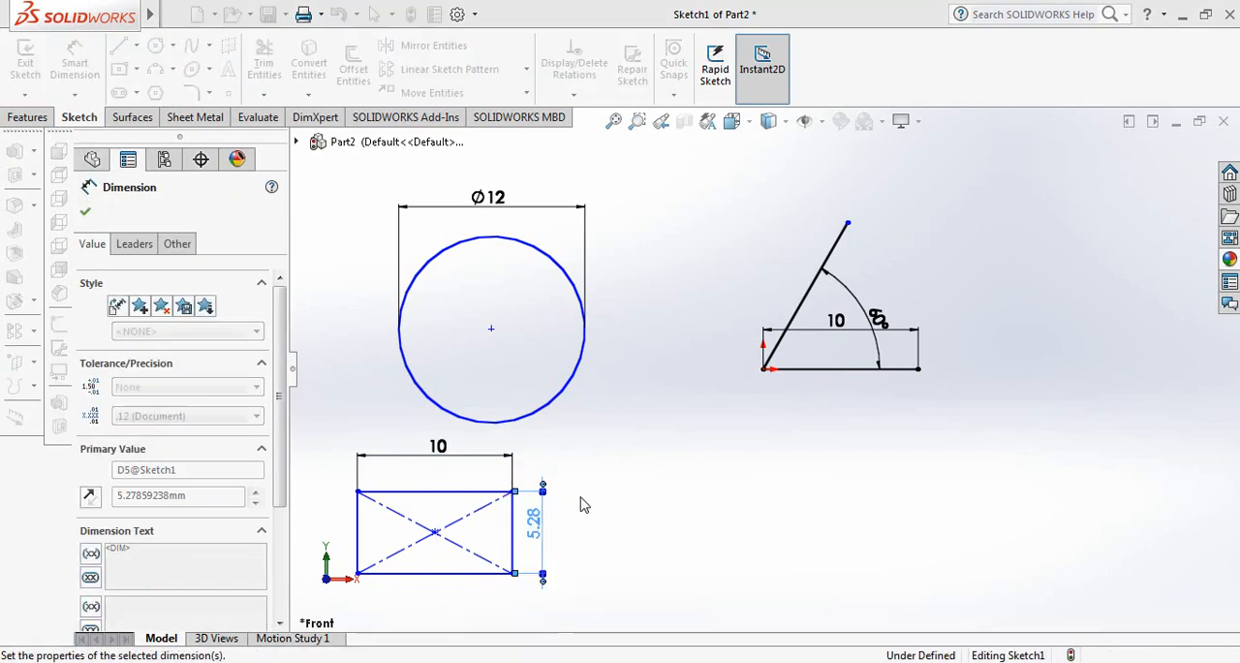
pyautogui.click(85, 212)
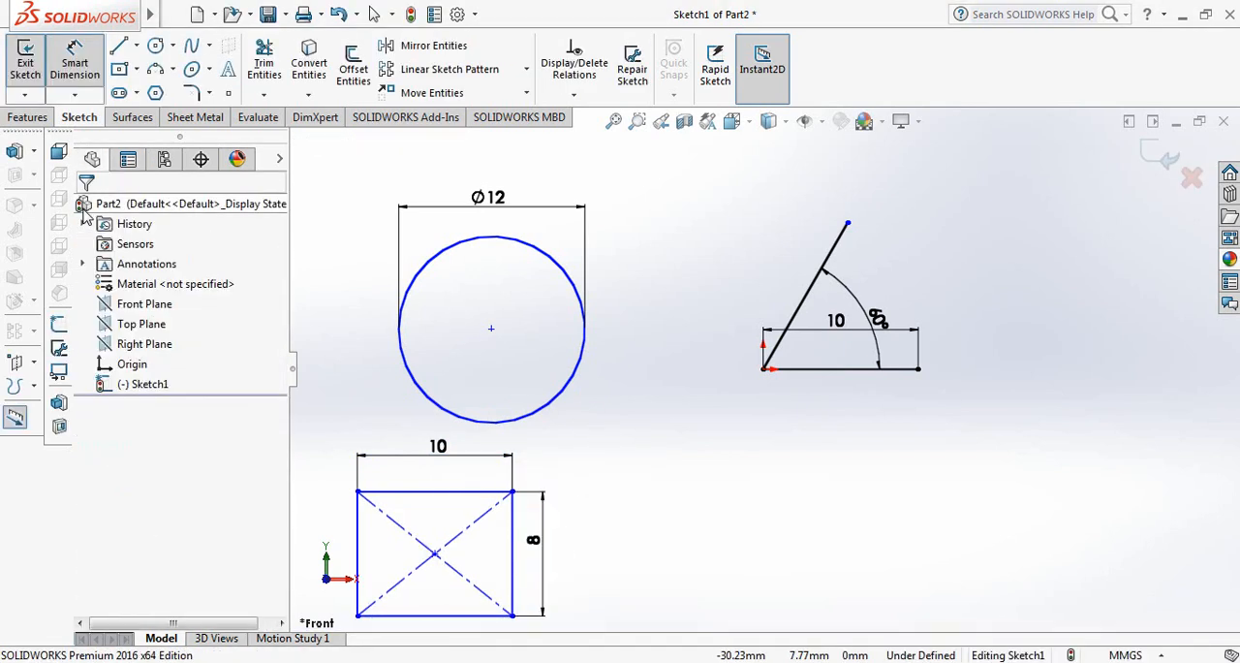
# Sketch an upward-bulging 3 point arc with a radius of about 5.1 mm, spanning about 127°, below the angled lines.
pyautogui.click(157, 73)
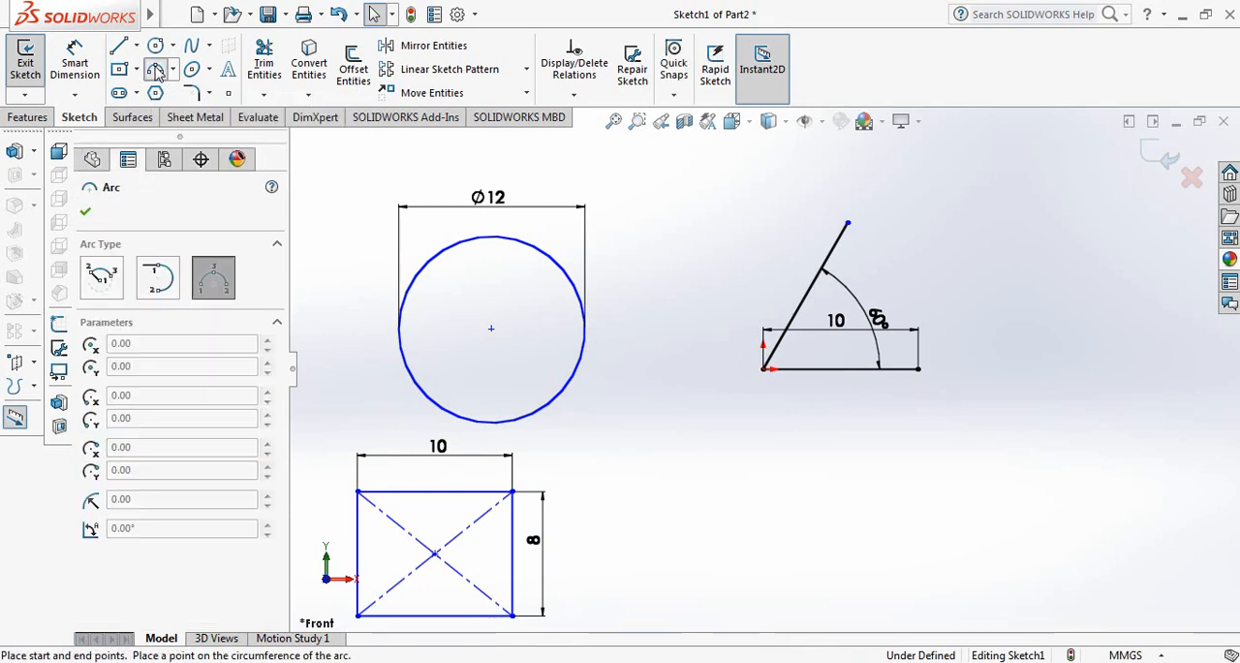
pyautogui.click(699, 527)
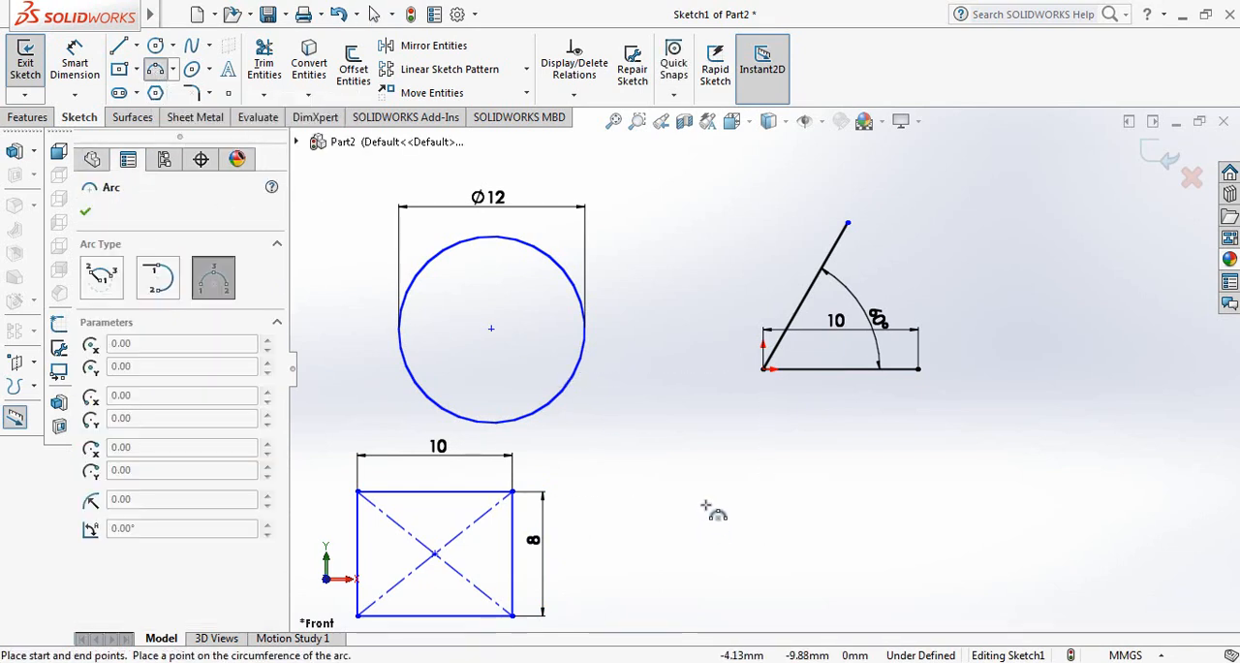
pyautogui.click(839, 527)
pyautogui.click(787, 483)
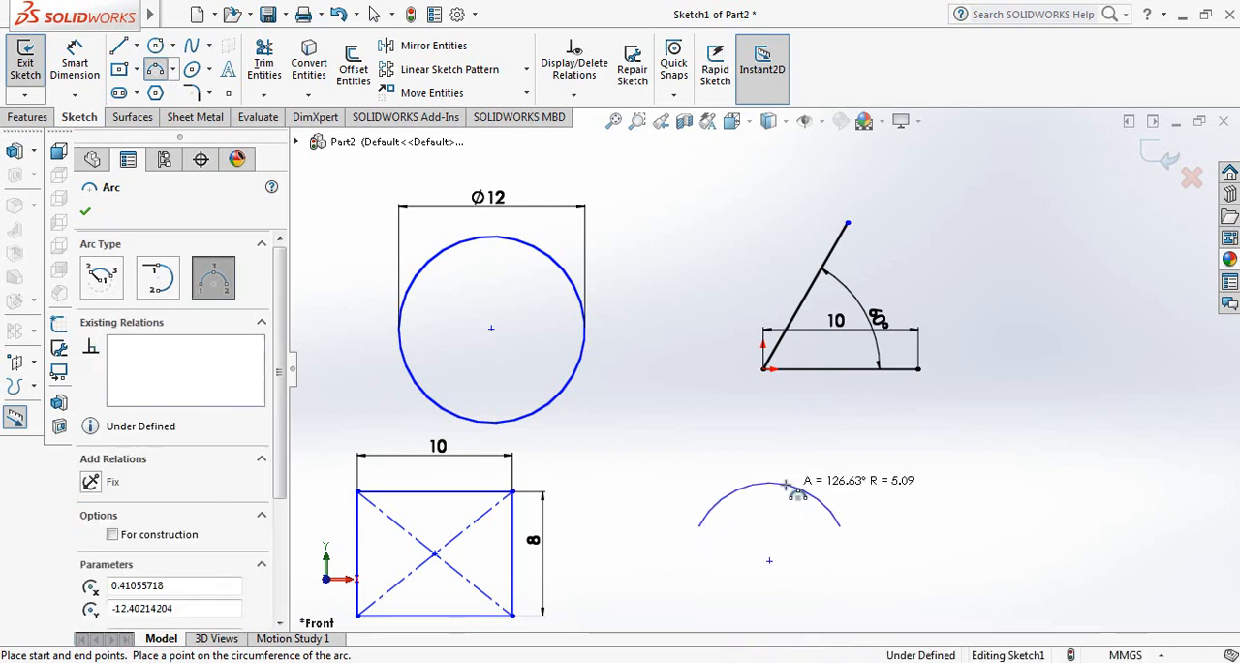
pyautogui.click(85, 219)
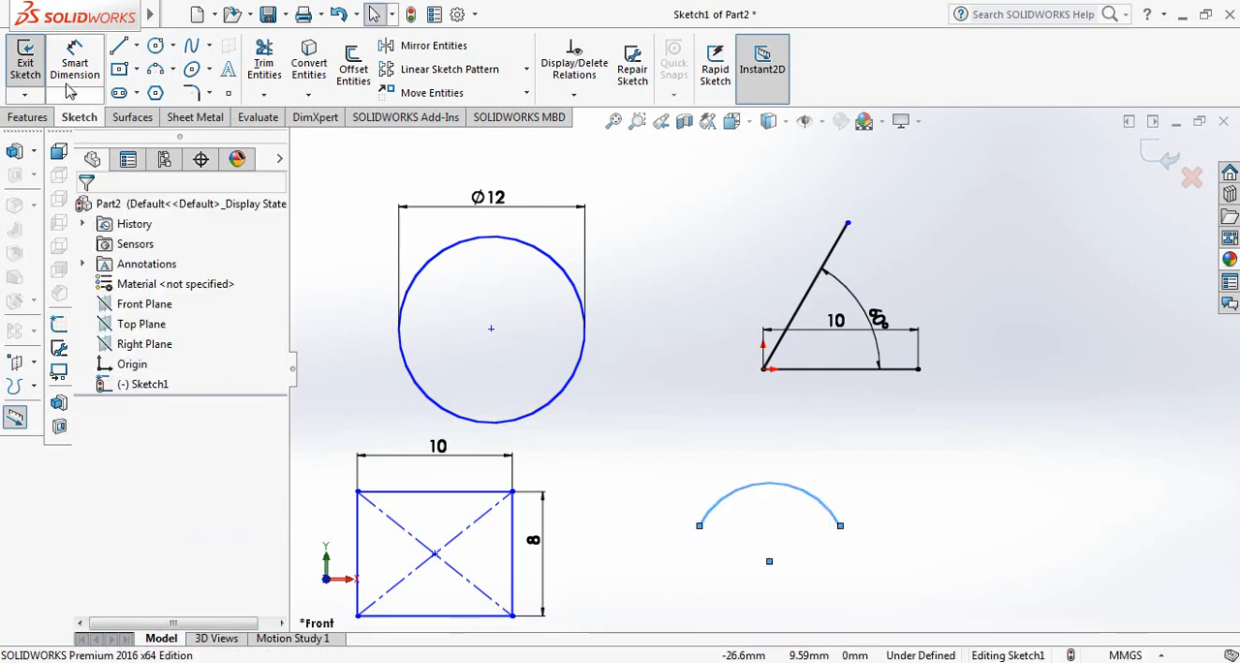
# Dimension the arc's radius and set it to 5 mm.
pyautogui.click(75, 63)
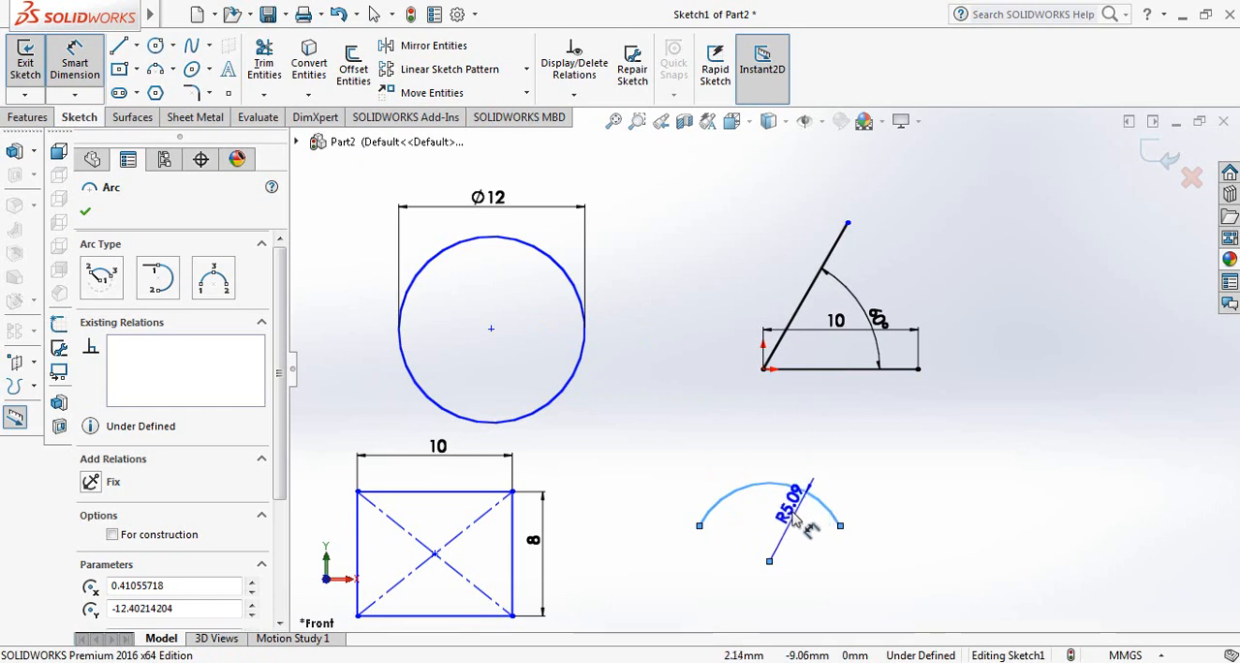
pyautogui.click(793, 511)
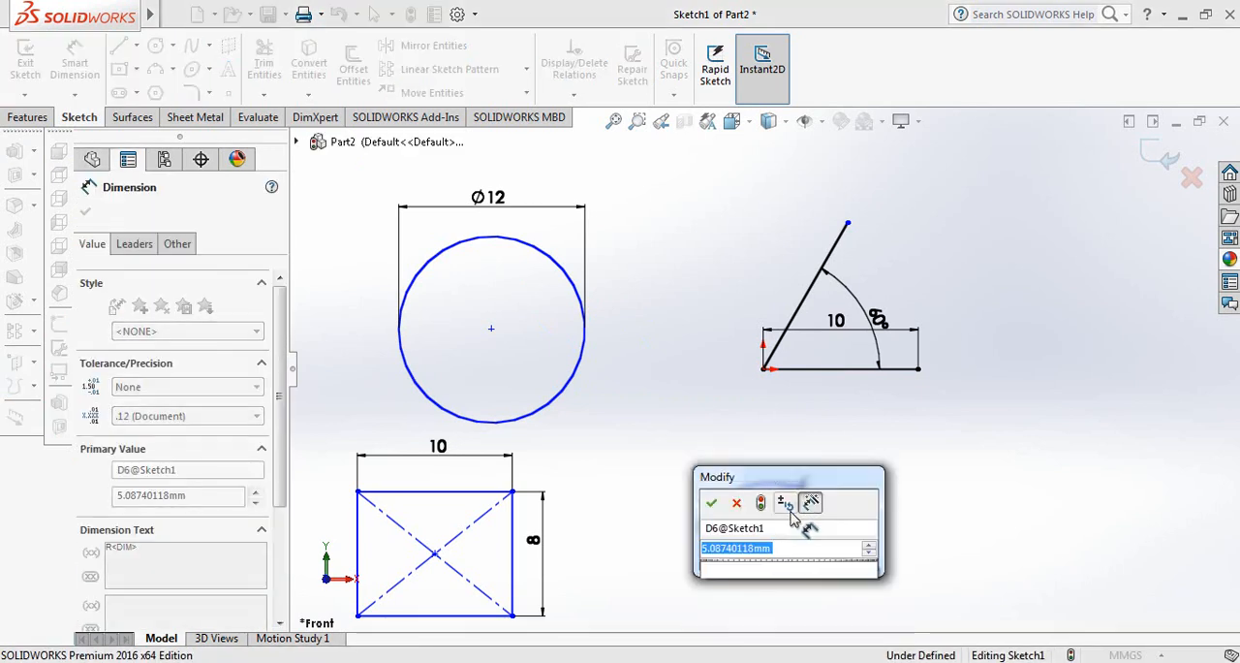
pyautogui.write('5')
pyautogui.press('Return')
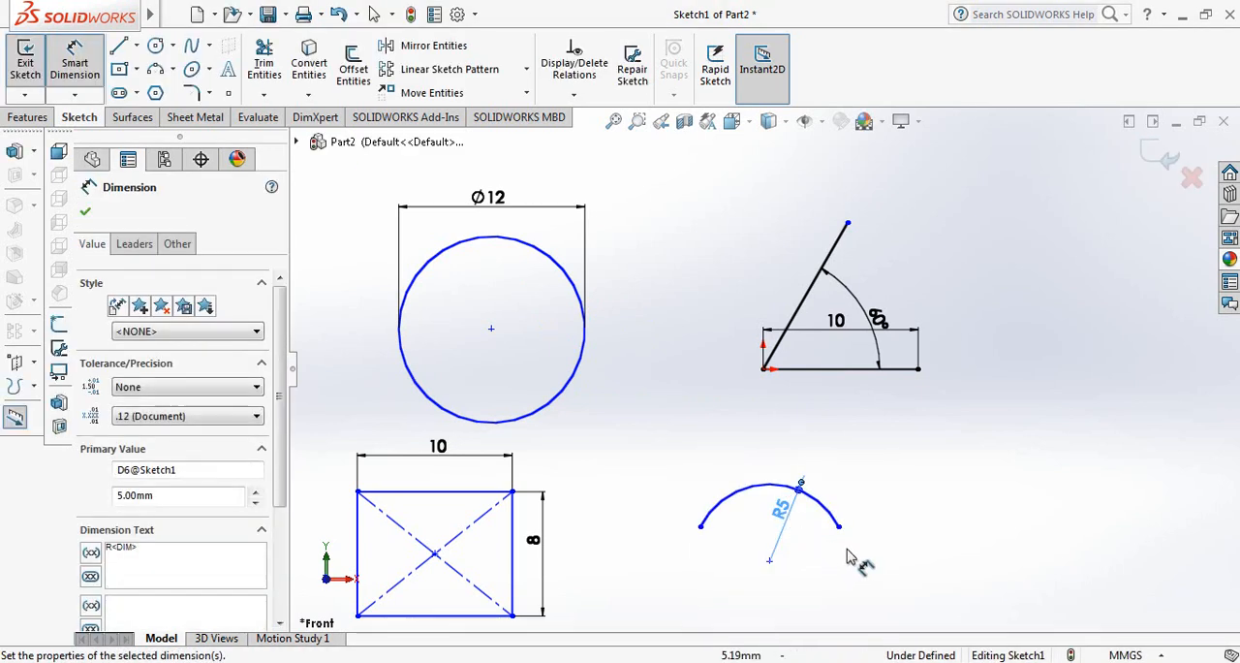
# Dimension the horizontal distance between the arc's two endpoints and set it to 10 mm.
pyautogui.click(839, 527)
pyautogui.click(700, 528)
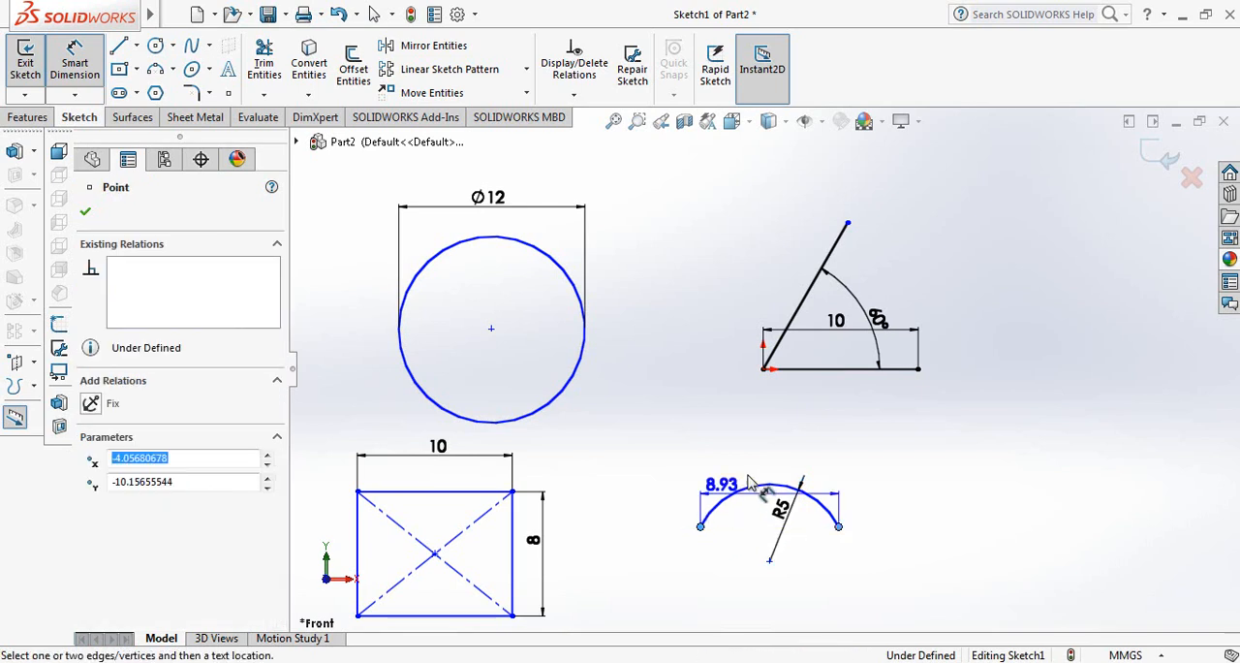
pyautogui.click(775, 463)
pyautogui.write('10')
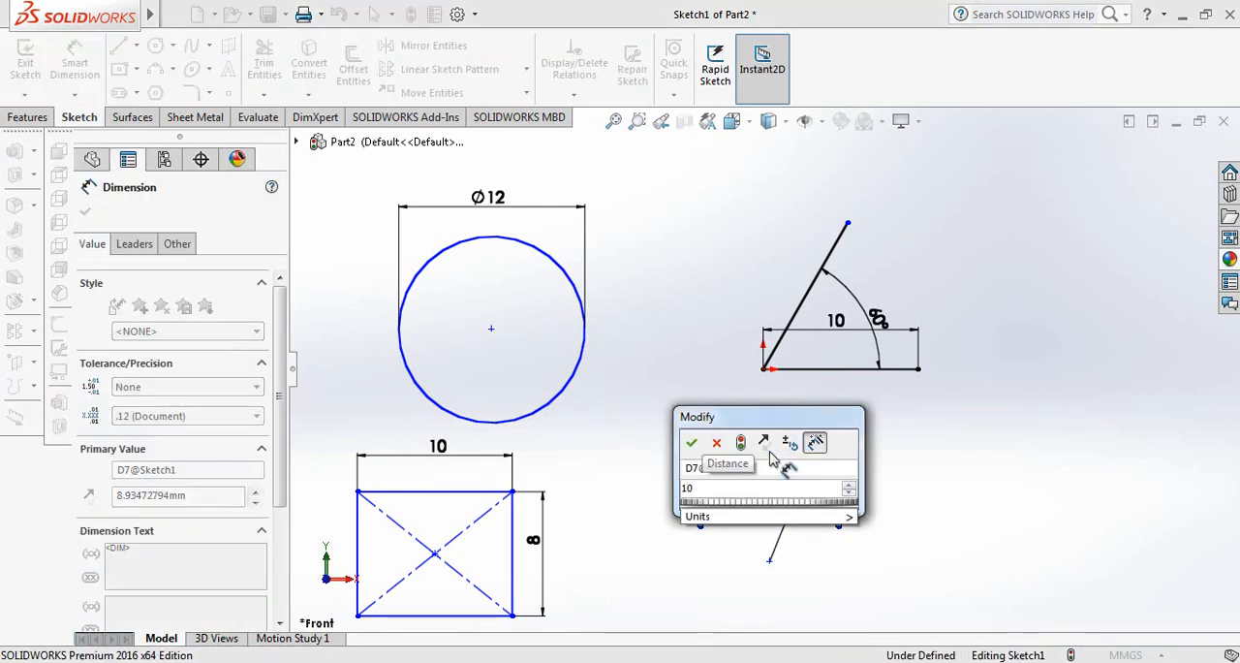
pyautogui.press('Return')
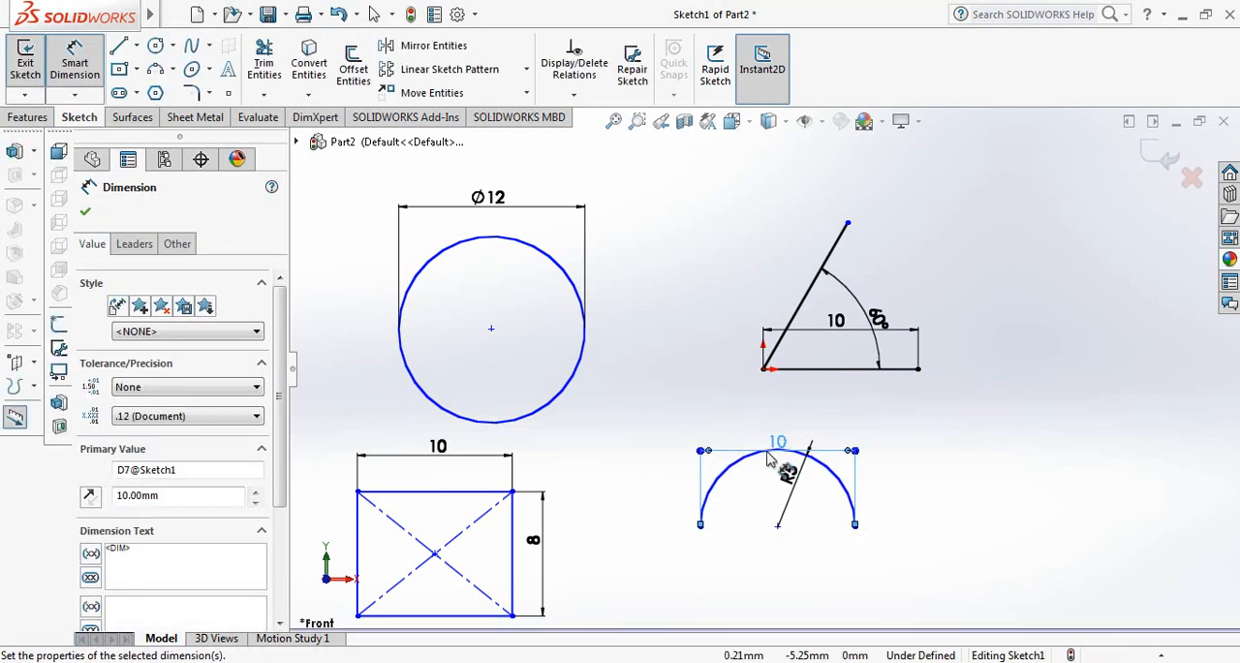
pyautogui.click(86, 212)
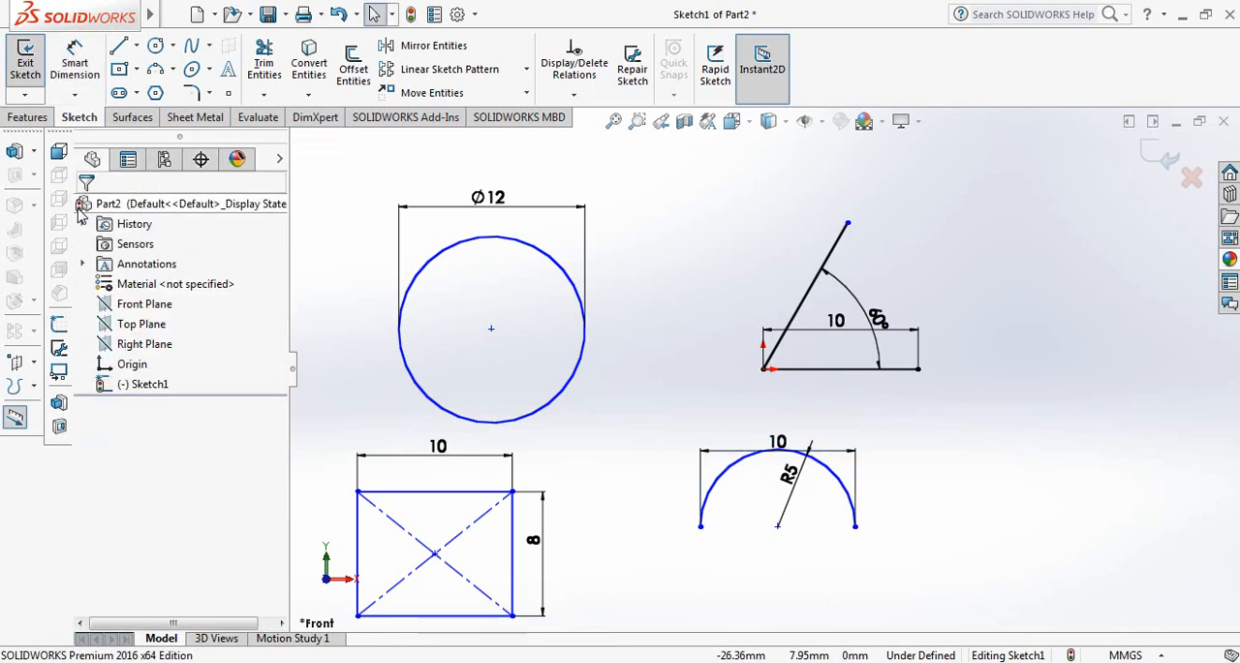
# Sketch a horizontal straight slot about 9.4 mm between centers and 4.8 mm wide on the positive X side of the arc.
pyautogui.click(120, 93)
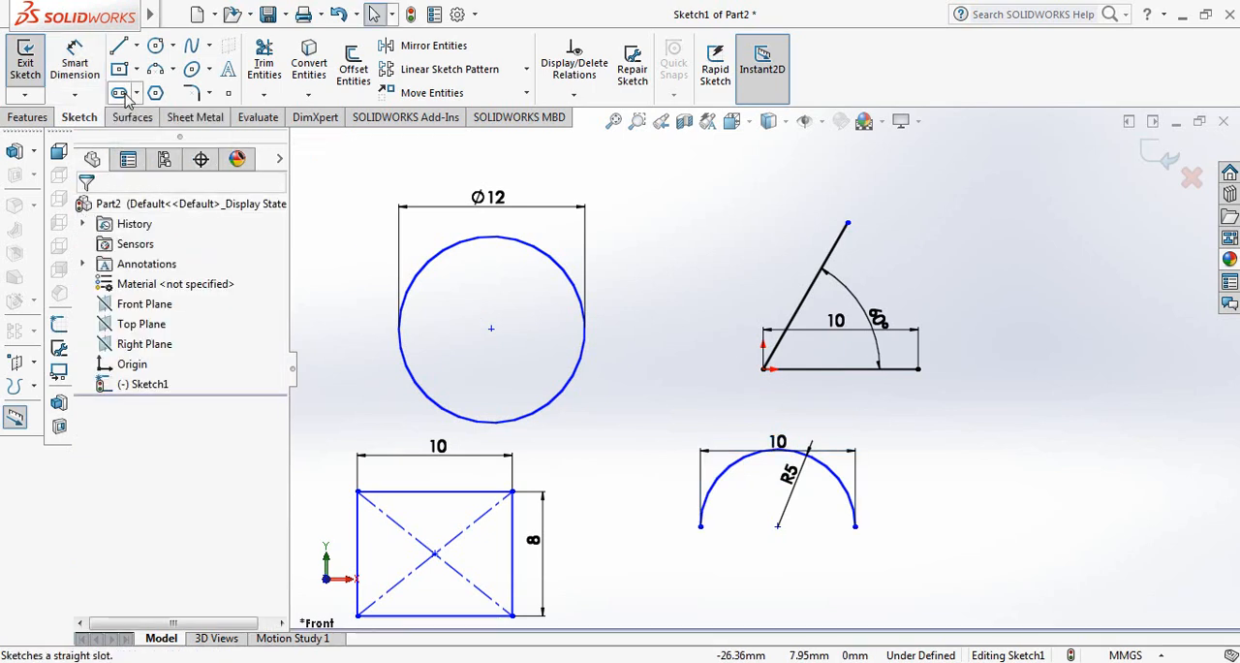
pyautogui.click(1024, 491)
pyautogui.click(1167, 491)
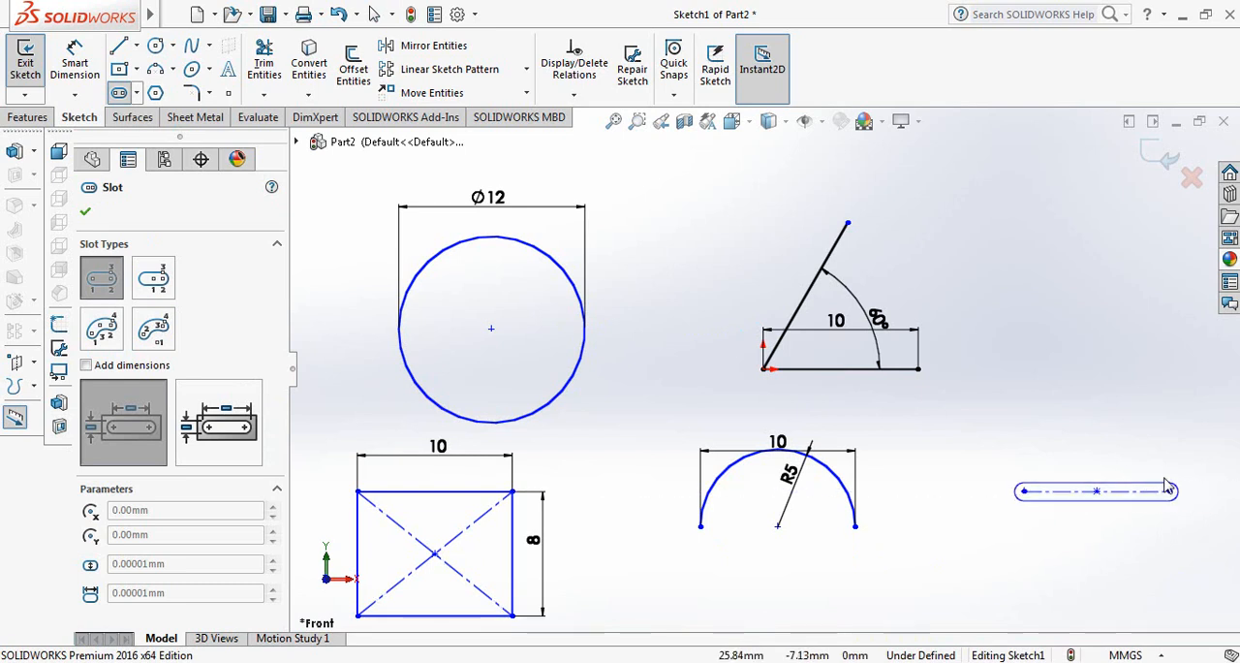
pyautogui.click(1096, 454)
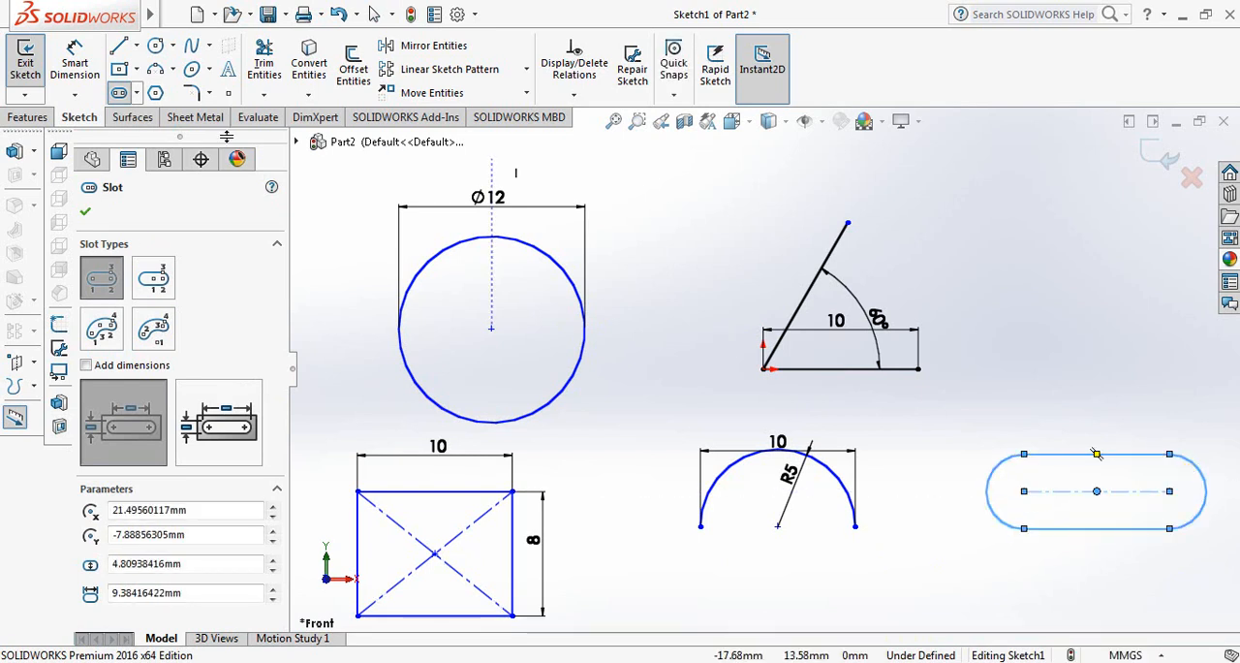
pyautogui.click(87, 214)
# Dimension the slot's upper straight edge and set its length to 12 mm.
pyautogui.click(75, 64)
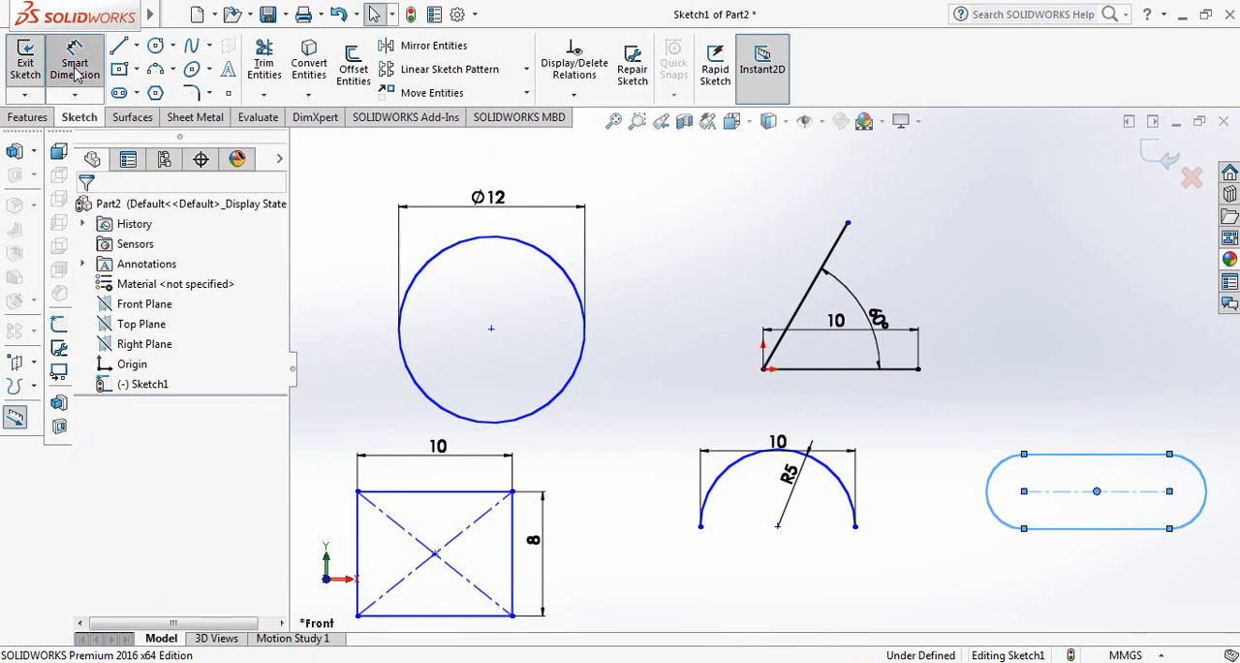
pyautogui.click(1129, 454)
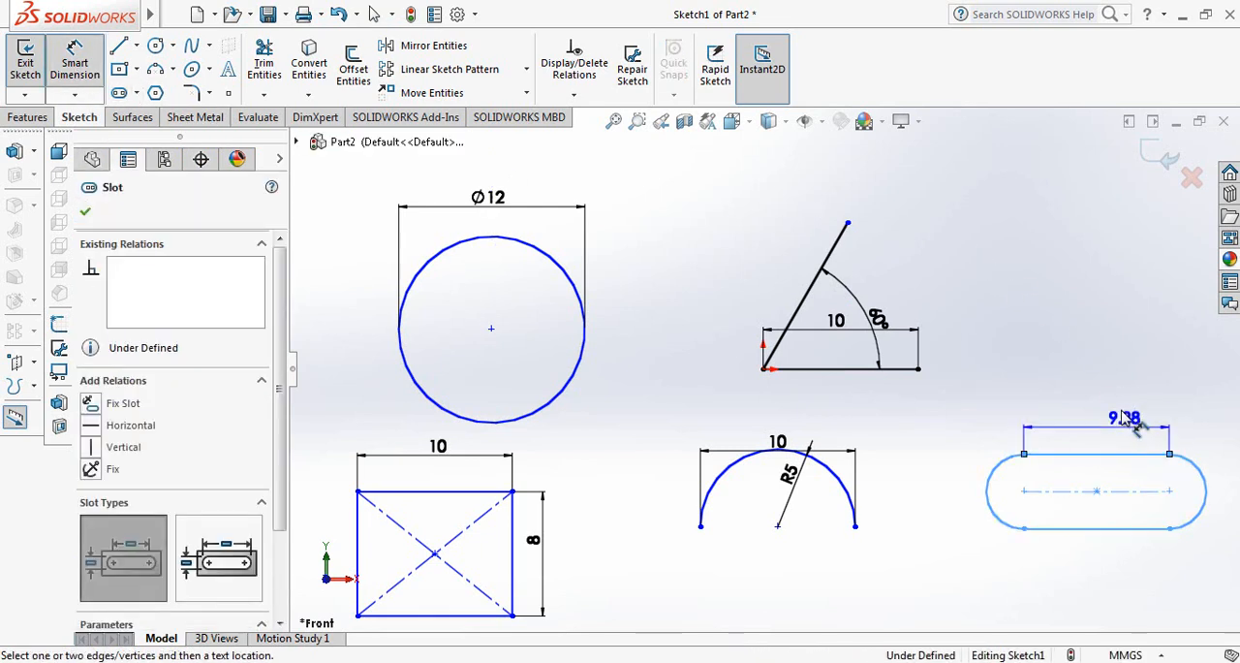
pyautogui.click(1107, 409)
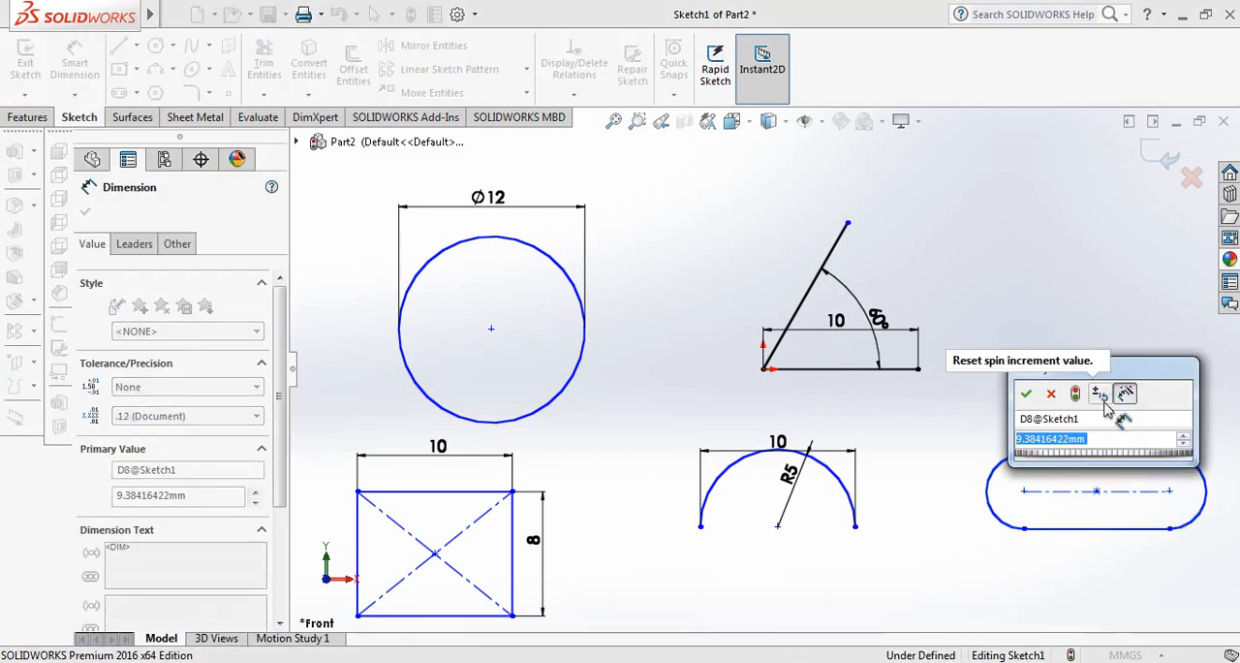
pyautogui.write('12')
pyautogui.press('Return')
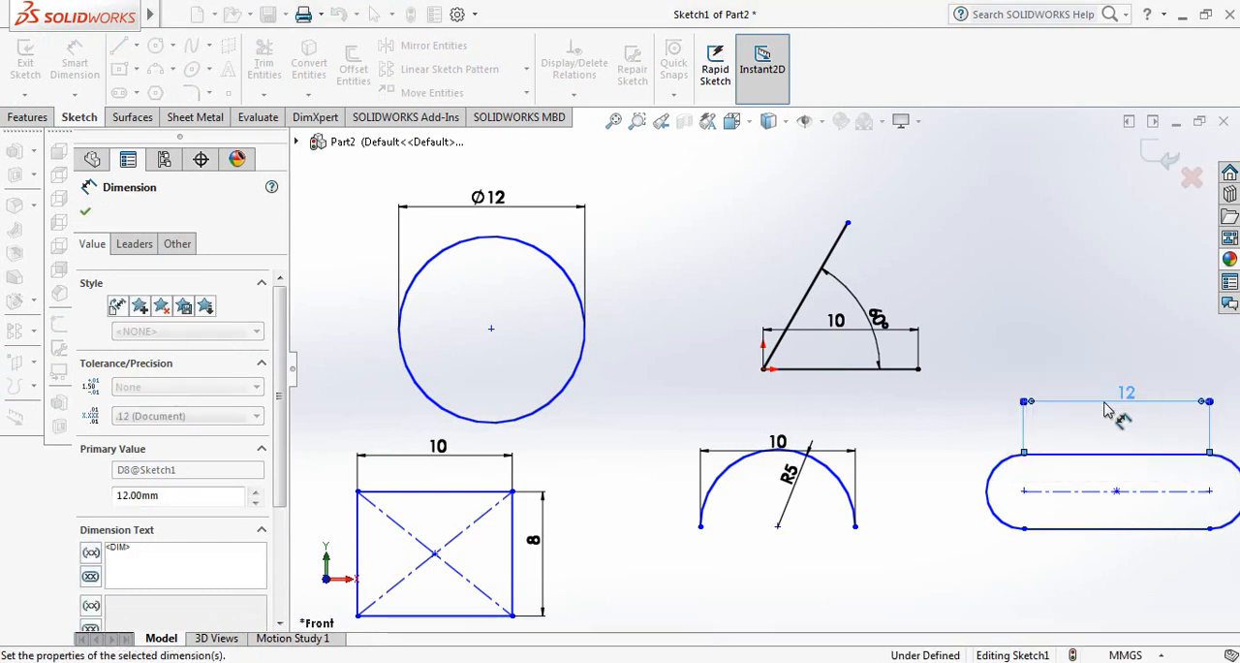
# Dimension the distance between the slot's two straight edges and set the slot width to 5 mm.
pyautogui.click(1077, 455)
pyautogui.click(1087, 528)
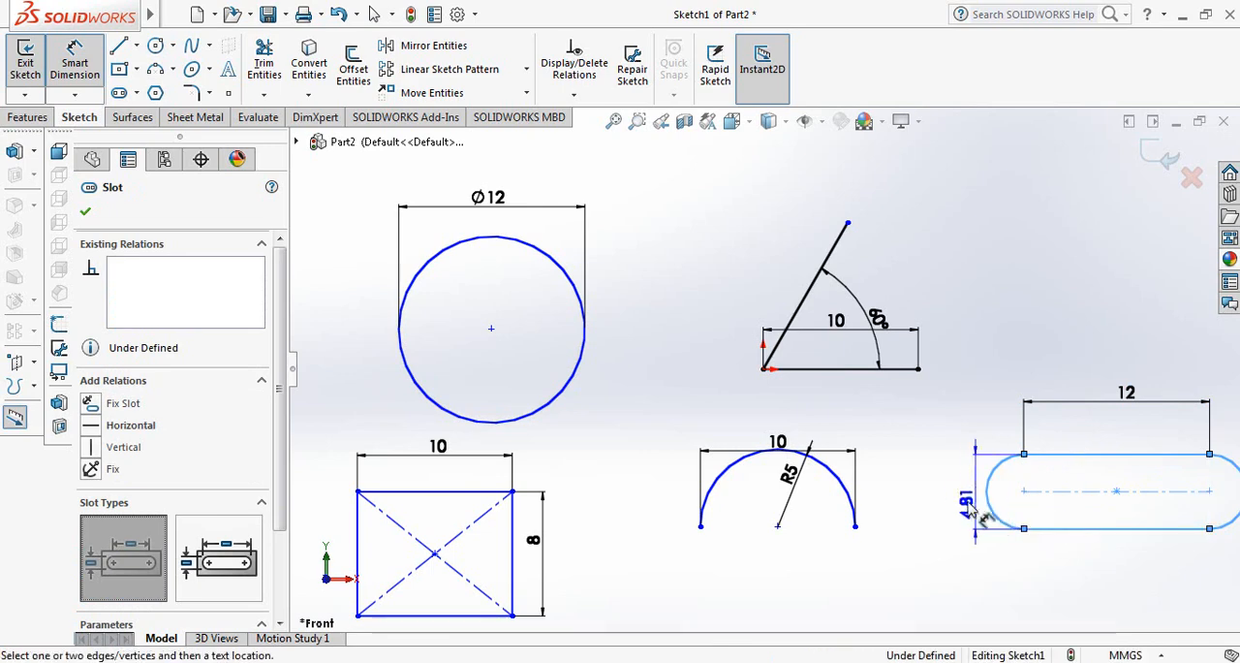
pyautogui.click(966, 511)
pyautogui.write('5')
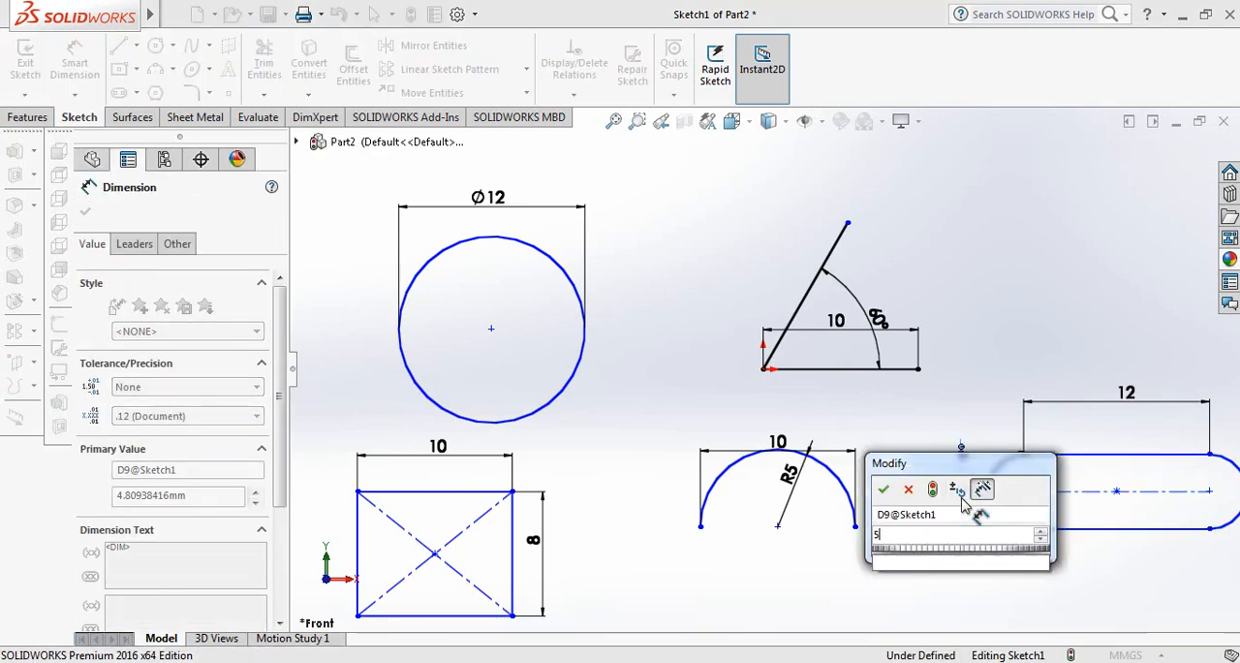
pyautogui.press('Return')
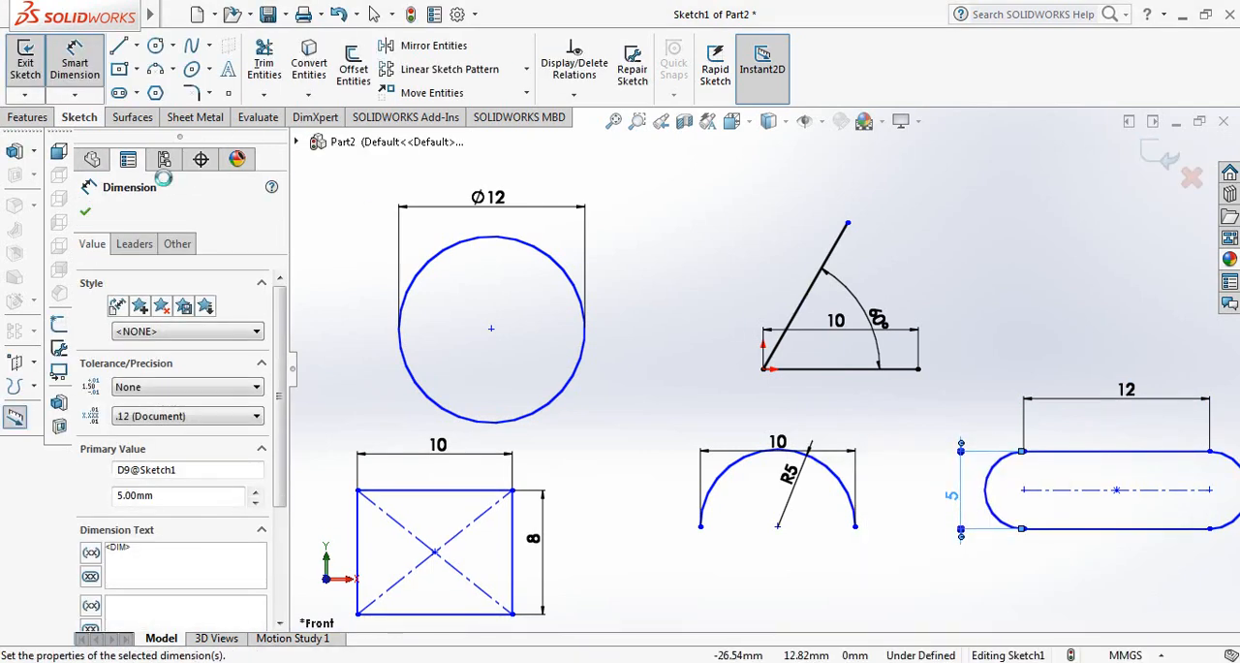
pyautogui.click(86, 212)
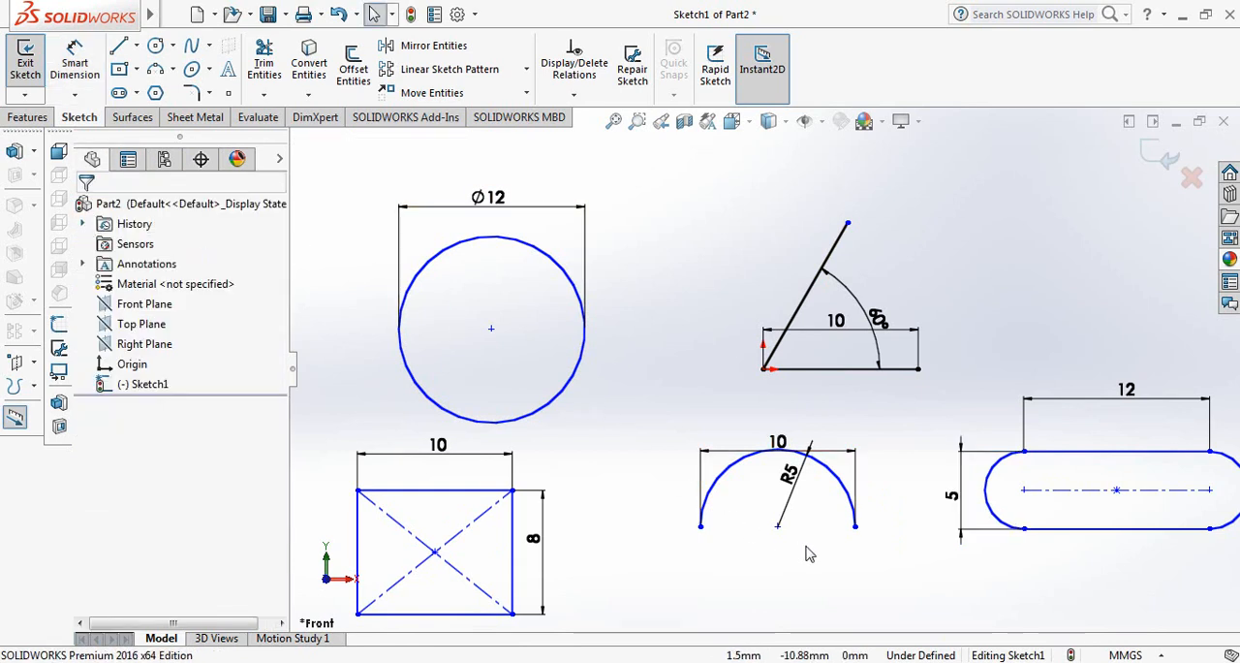